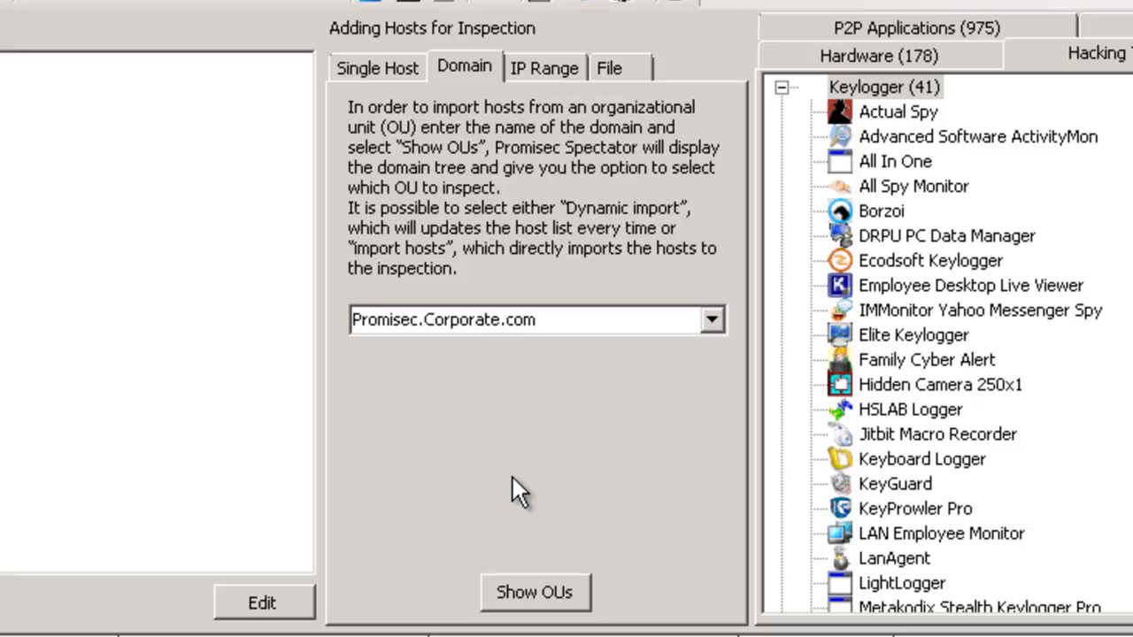
Open the Windows User Defined objects and display the list of service definitions
{"action": "left_click", "coordinate": [554, 77]}
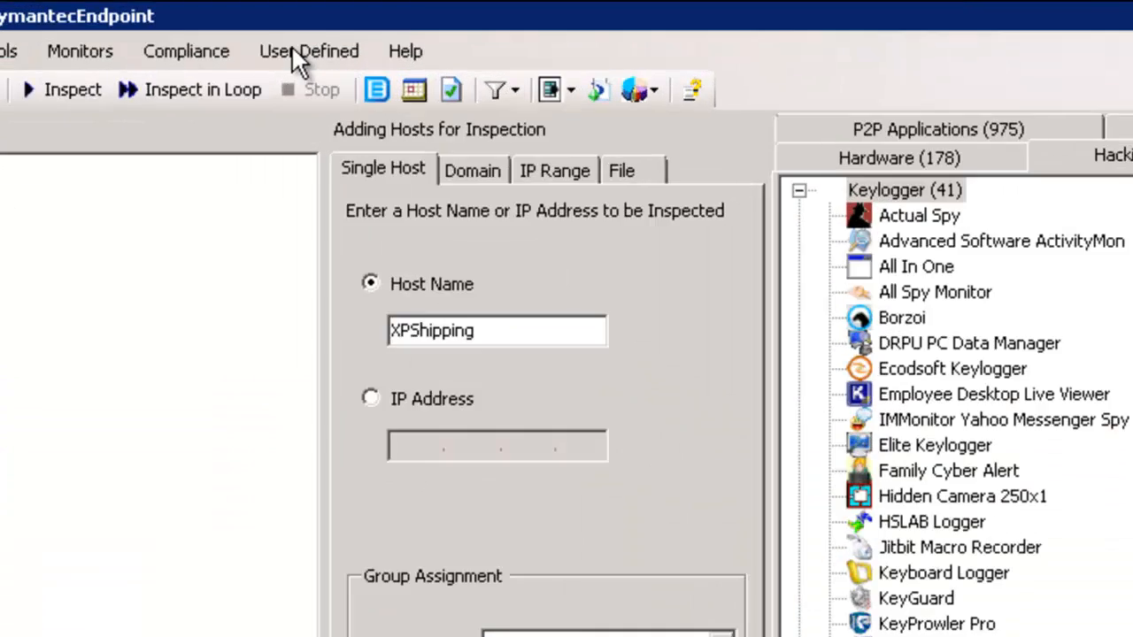
{"action": "left_click", "coordinate": [315, 26]}
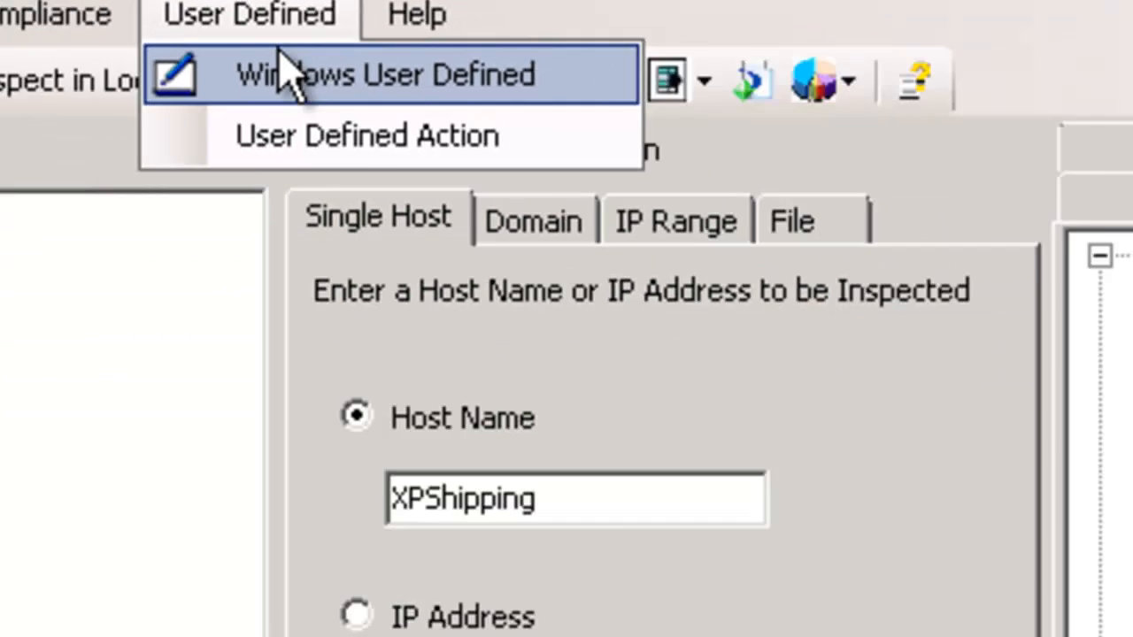
{"action": "left_click", "coordinate": [265, 232]}
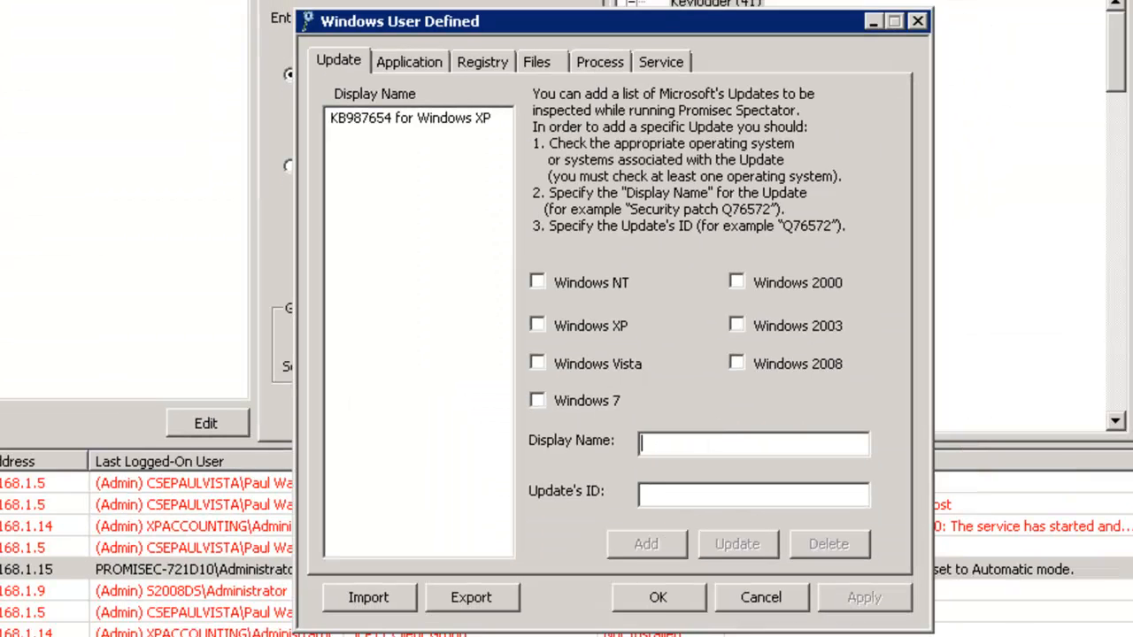
{"action": "left_click", "coordinate": [662, 61]}
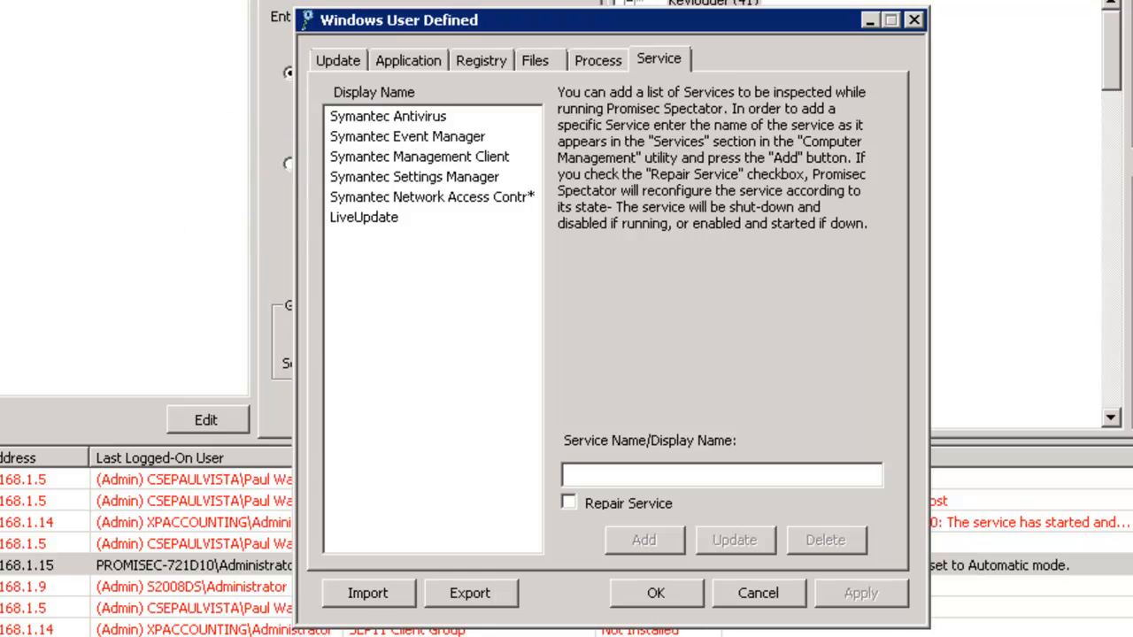
Switch to the Windows Services console and locate the LiveUpdate service
{"action": "key", "text": "alt+Tab"}
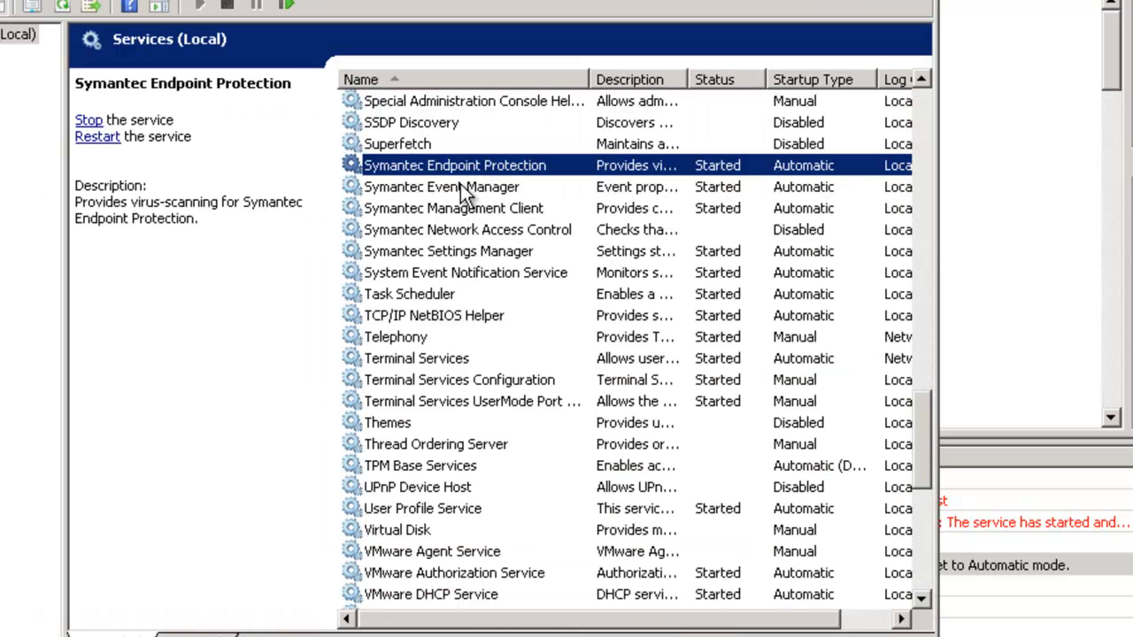
{"action": "scroll", "coordinate": [459, 187], "scroll_direction": "up", "scroll_amount": 12}
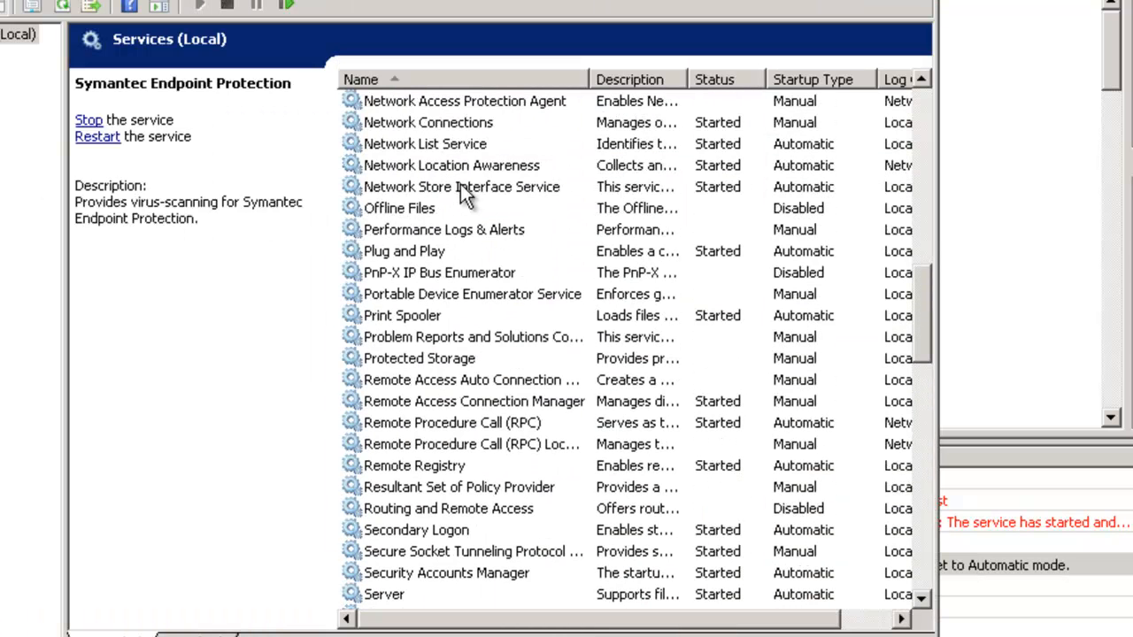
{"action": "scroll", "coordinate": [460, 184], "scroll_direction": "up", "scroll_amount": 2}
{"action": "left_click", "coordinate": [460, 184]}
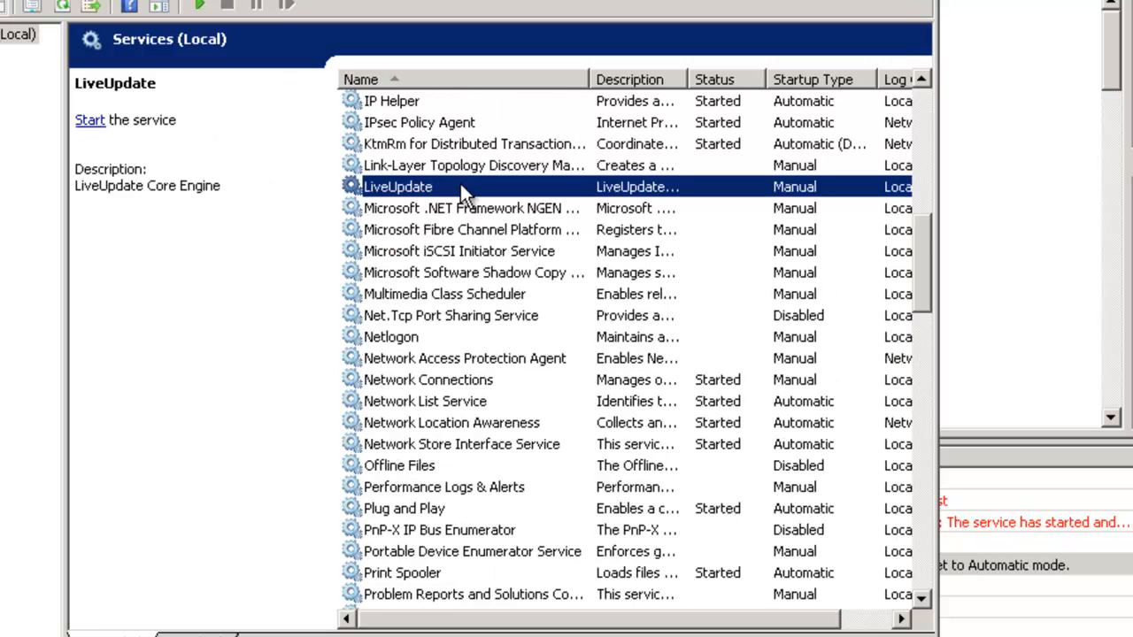
Examine the Symantec Endpoint Protection, Event Manager, Management Client, Network Access Control and Settings Manager services in turn
{"action": "scroll", "coordinate": [460, 185], "scroll_direction": "down", "scroll_amount": 9}
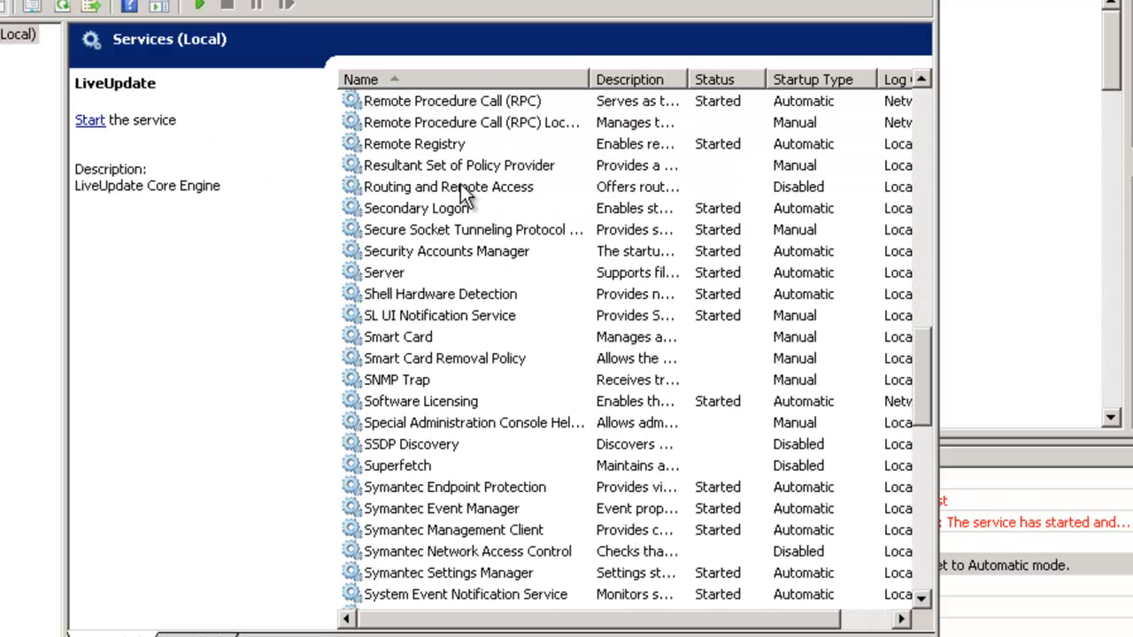
{"action": "scroll", "coordinate": [462, 193], "scroll_direction": "down", "scroll_amount": 3}
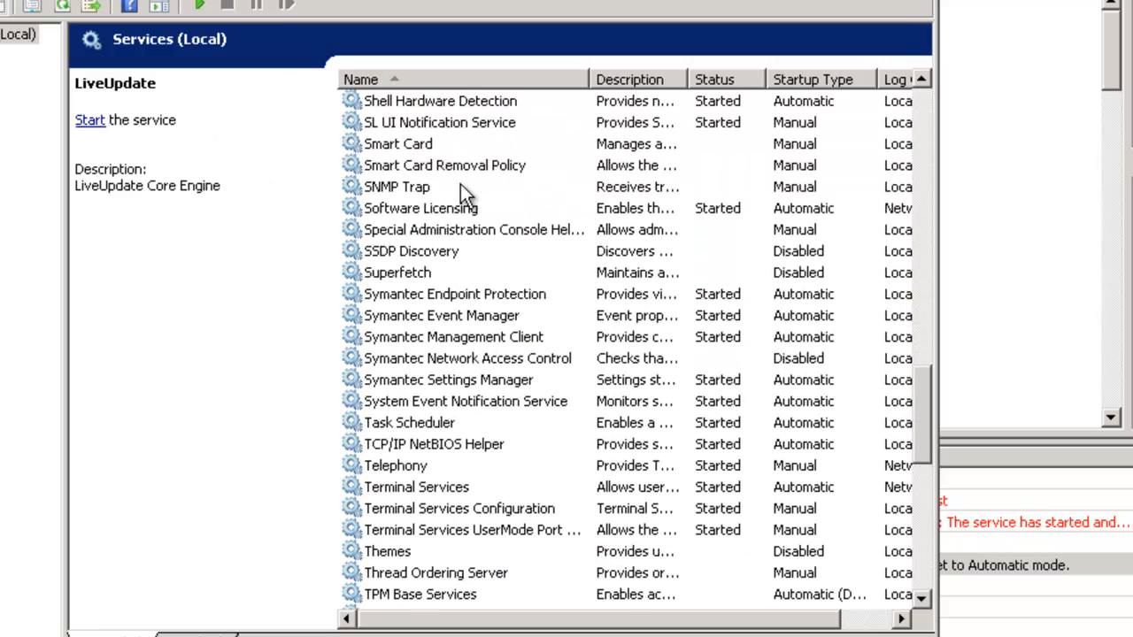
{"action": "left_click", "coordinate": [444, 298]}
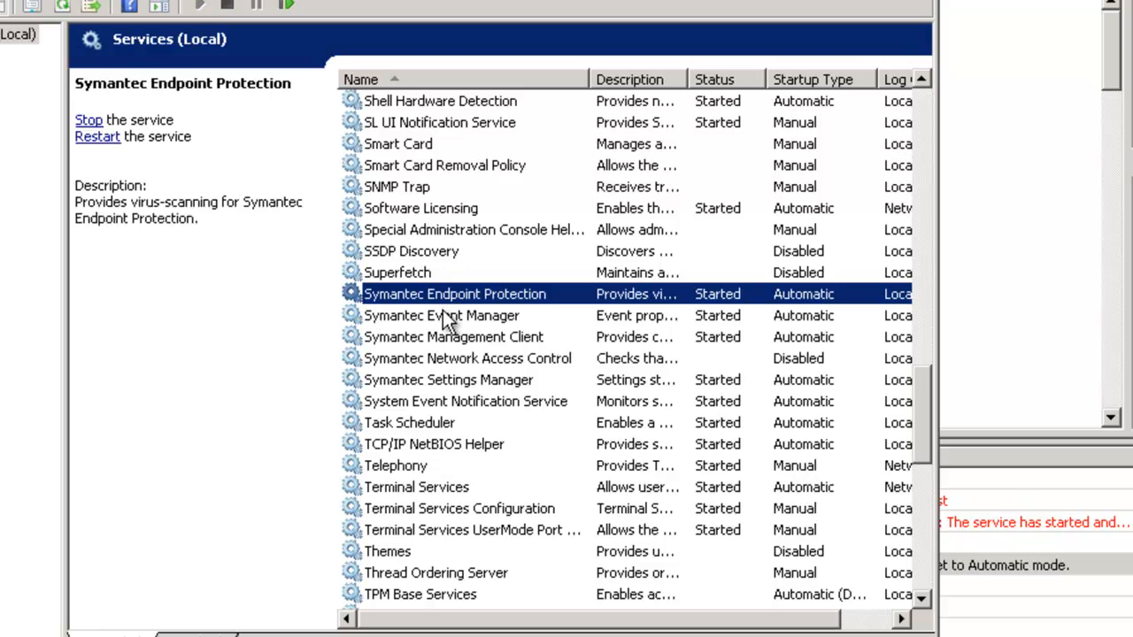
{"action": "left_click", "coordinate": [443, 316]}
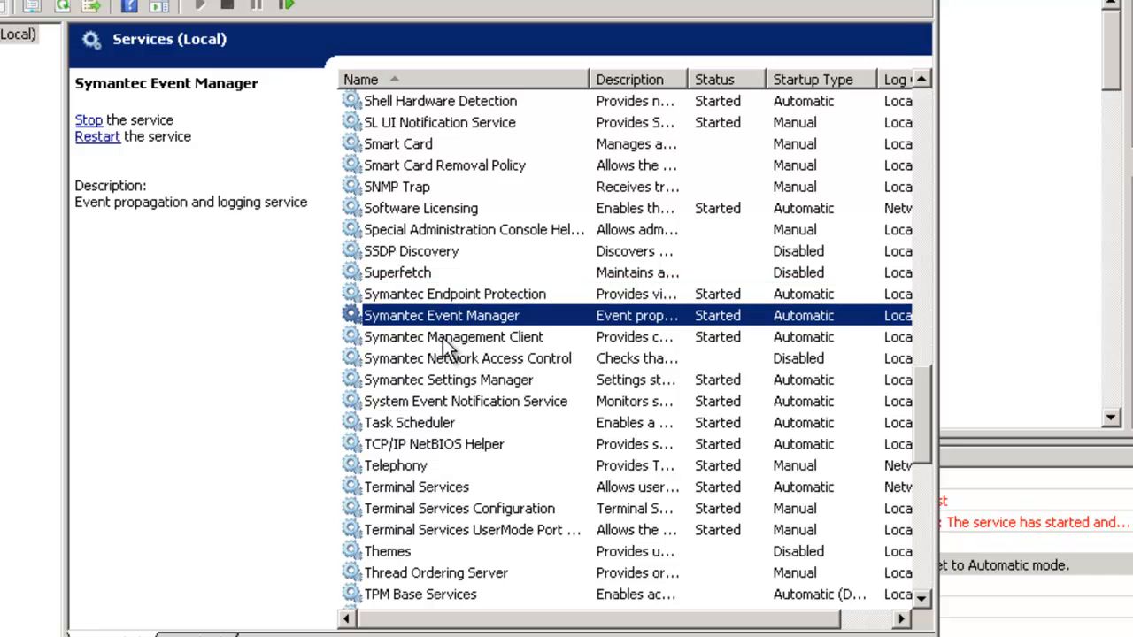
{"action": "left_click", "coordinate": [446, 340]}
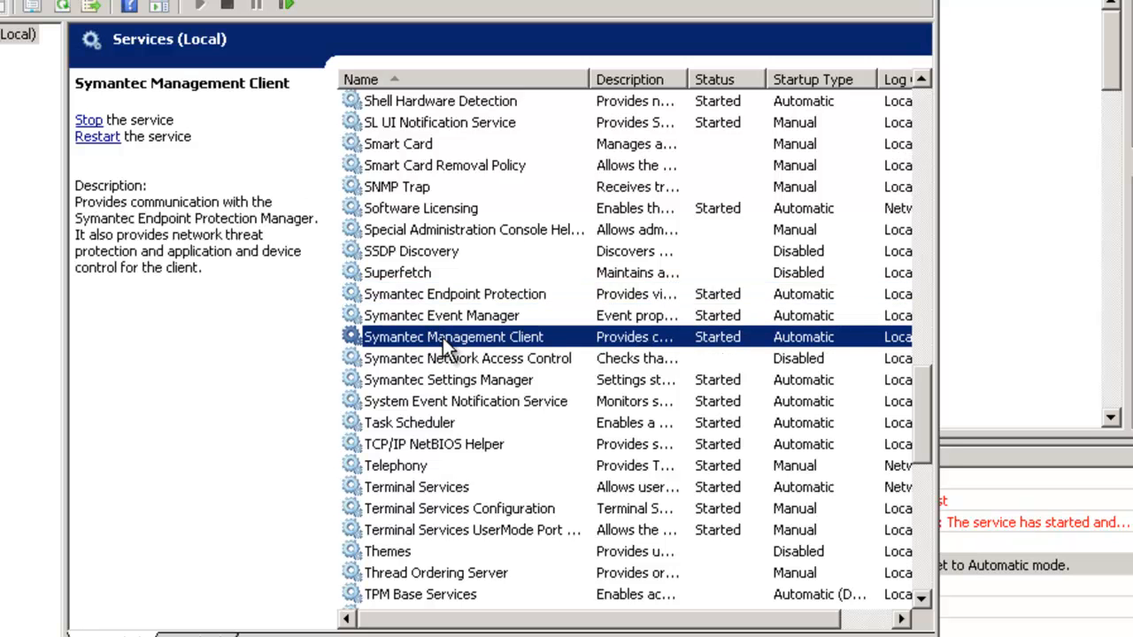
{"action": "left_click", "coordinate": [453, 363]}
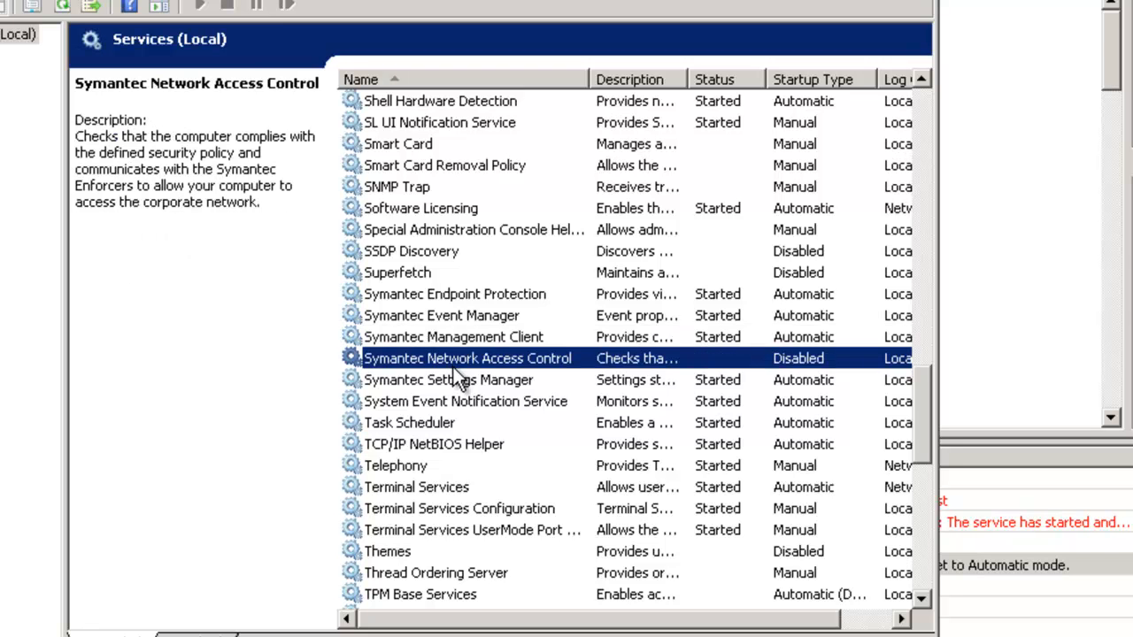
{"action": "left_click", "coordinate": [458, 382]}
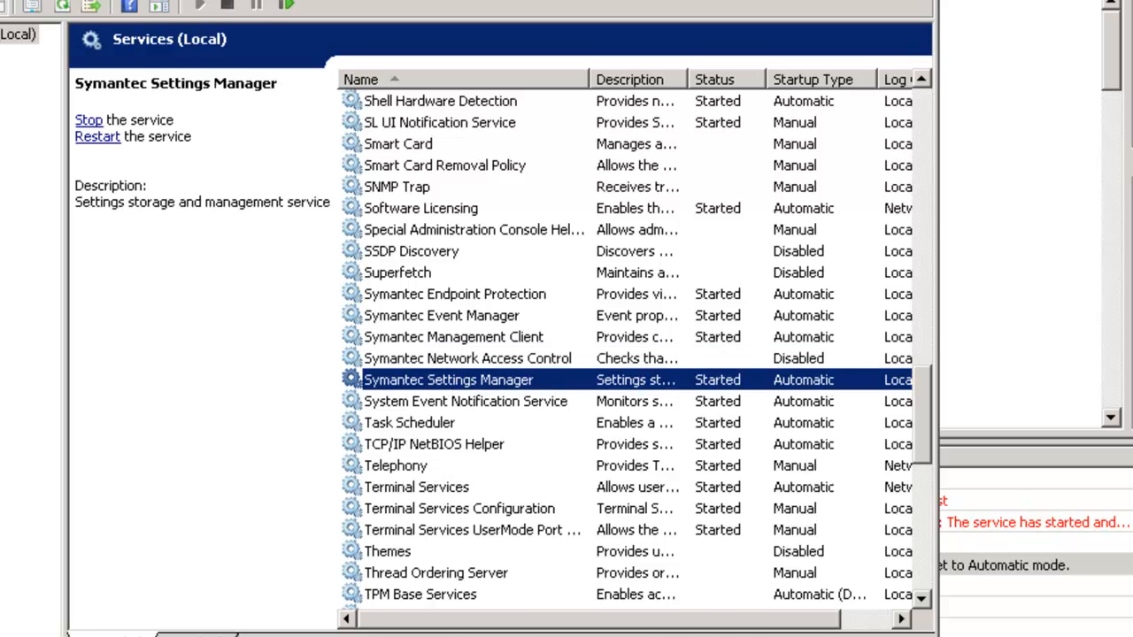
Return to the Windows User Defined window and review its process and registry definitions
{"action": "key", "text": "alt+Tab"}
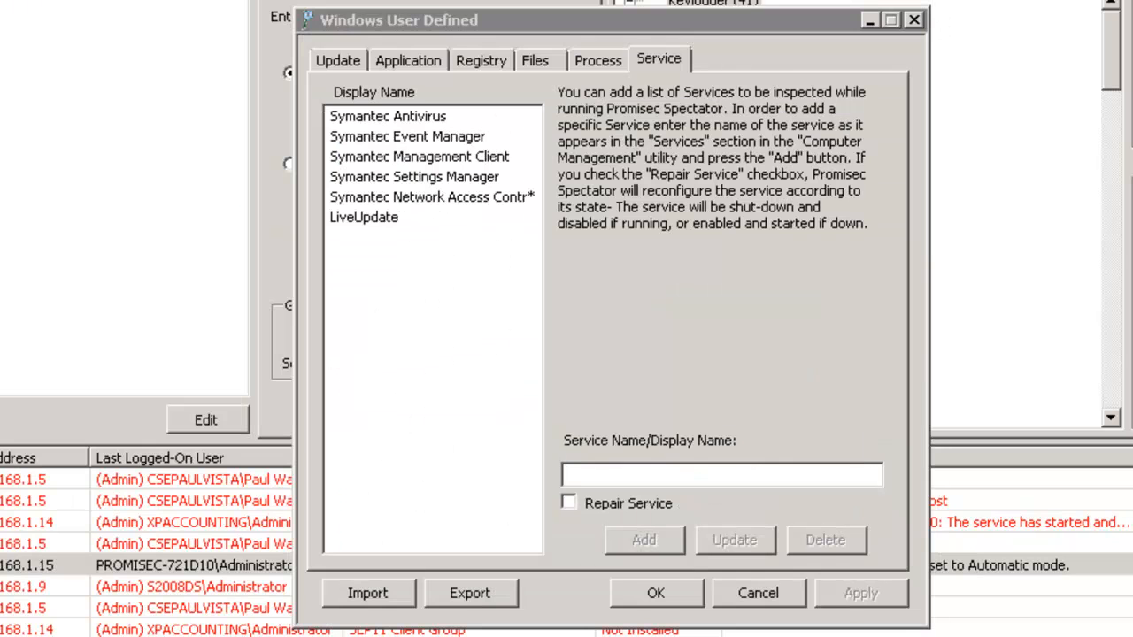
{"action": "left_click", "coordinate": [600, 64]}
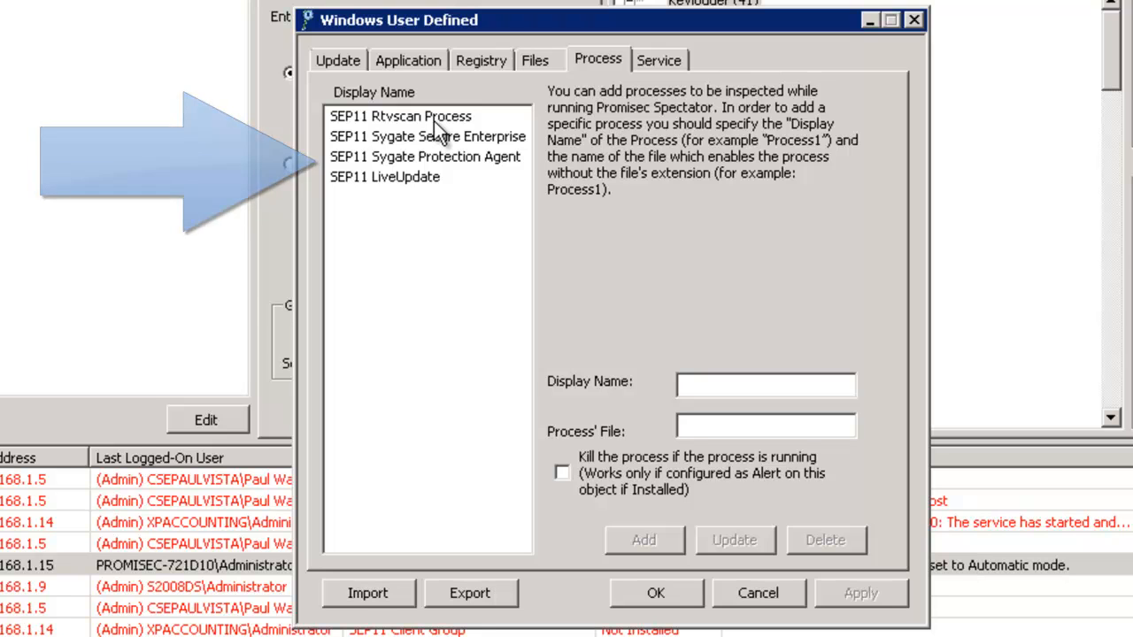
{"action": "left_click", "coordinate": [489, 64]}
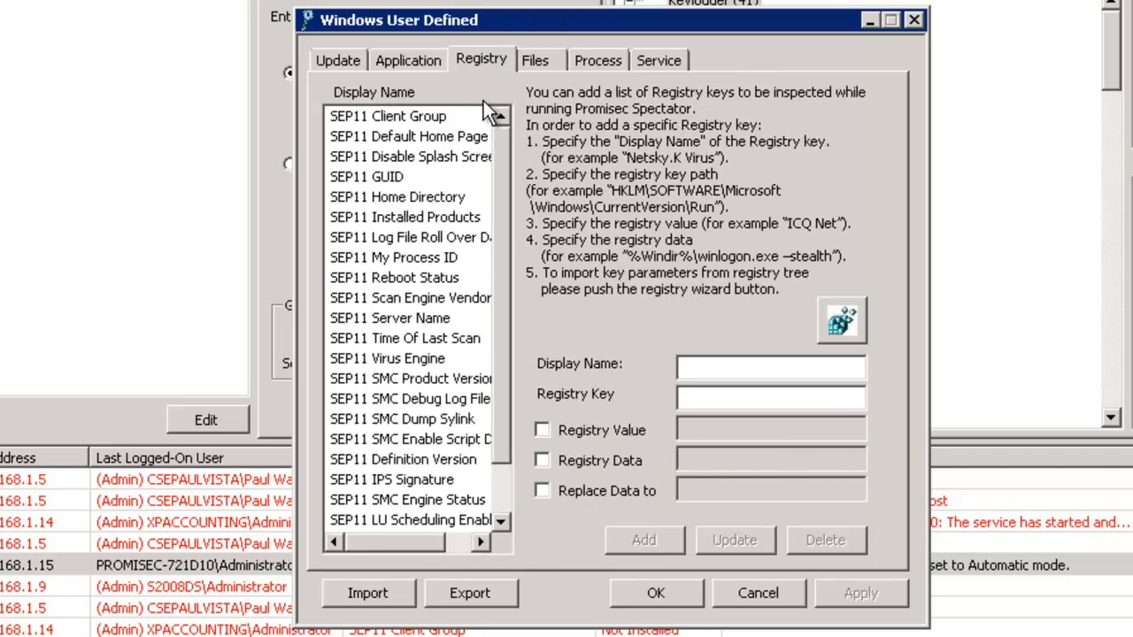
Open the Registry Wizard for the SEP11 Client Group entry and expand HKEY_LOCAL_MACHINE\SOFTWARE\Symantec
{"action": "left_click", "coordinate": [398, 116]}
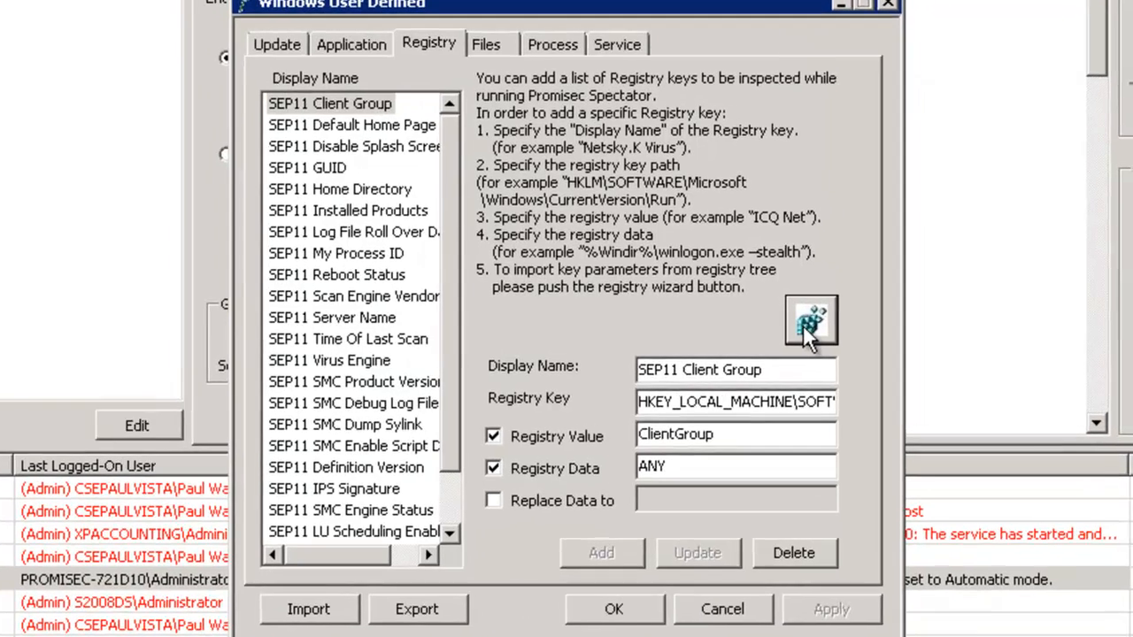
{"action": "left_click", "coordinate": [836, 324]}
{"action": "left_click", "coordinate": [80, 99]}
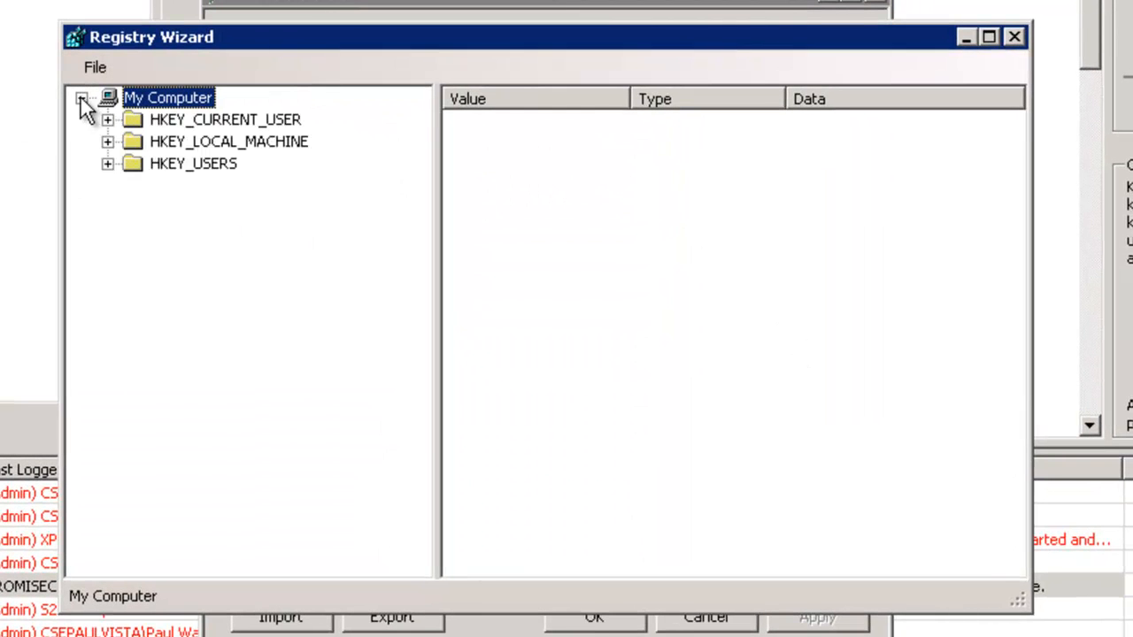
{"action": "left_click", "coordinate": [107, 142]}
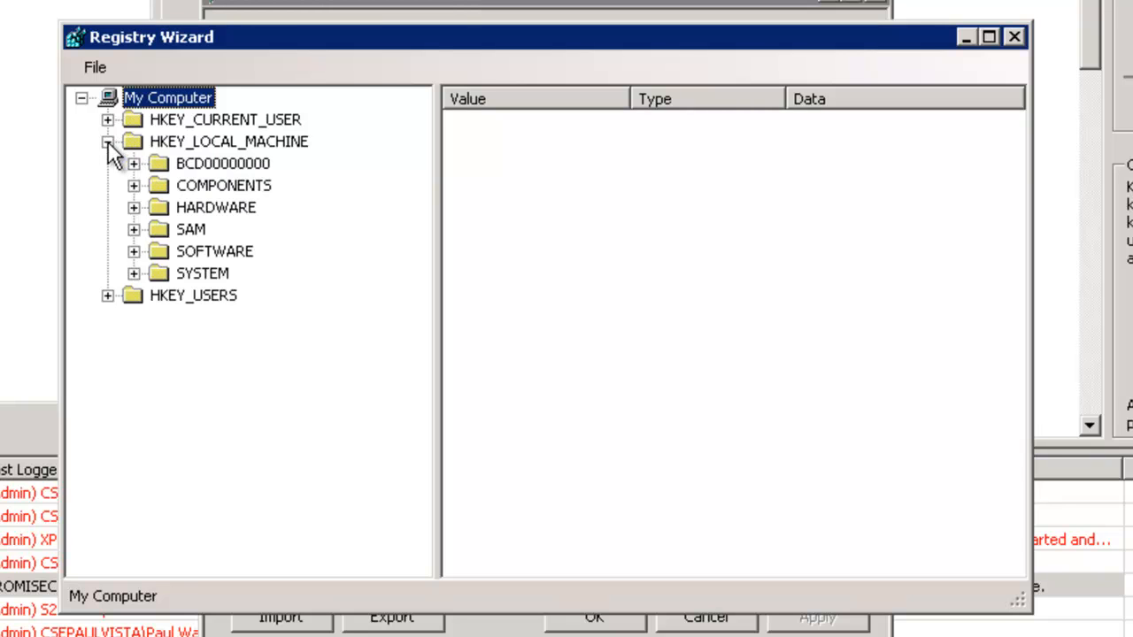
{"action": "left_click", "coordinate": [134, 251]}
{"action": "scroll", "coordinate": [213, 478], "scroll_direction": "down", "scroll_amount": 1}
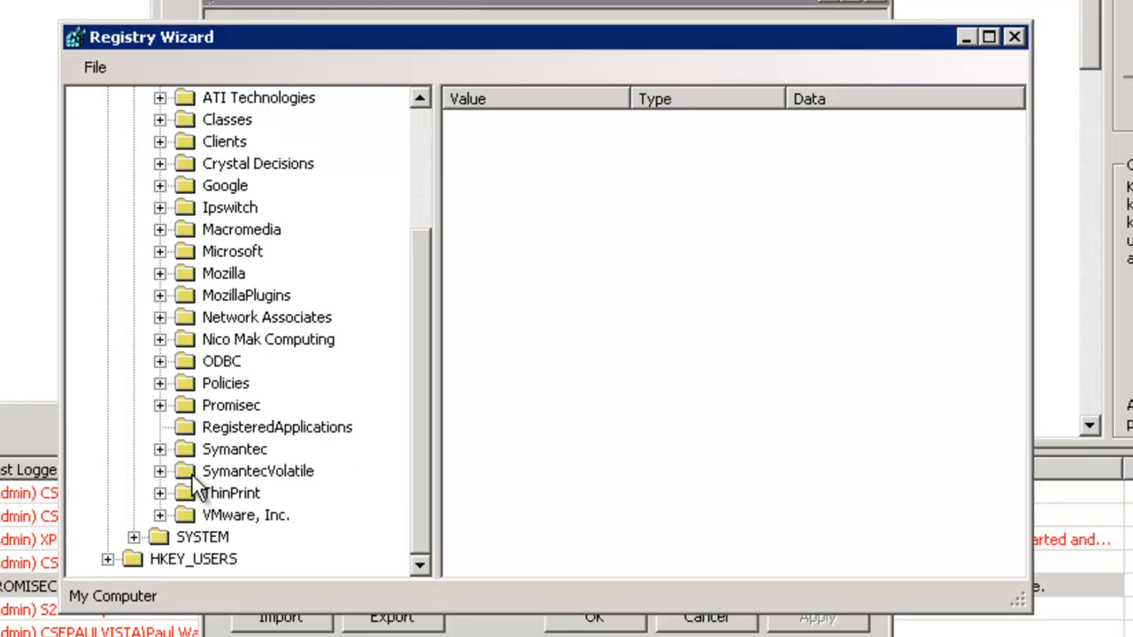
{"action": "left_click", "coordinate": [159, 449]}
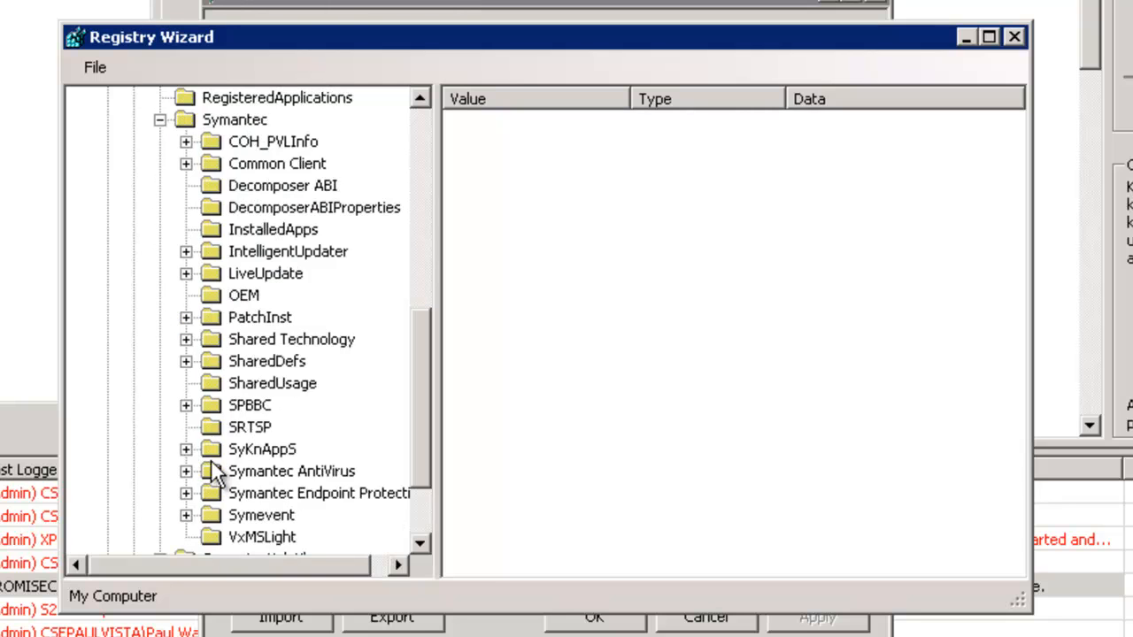
Inspect the Symantec AntiVirus registry key and its Install and Quarantine subkeys
{"action": "left_click", "coordinate": [186, 472]}
{"action": "left_click", "coordinate": [292, 475]}
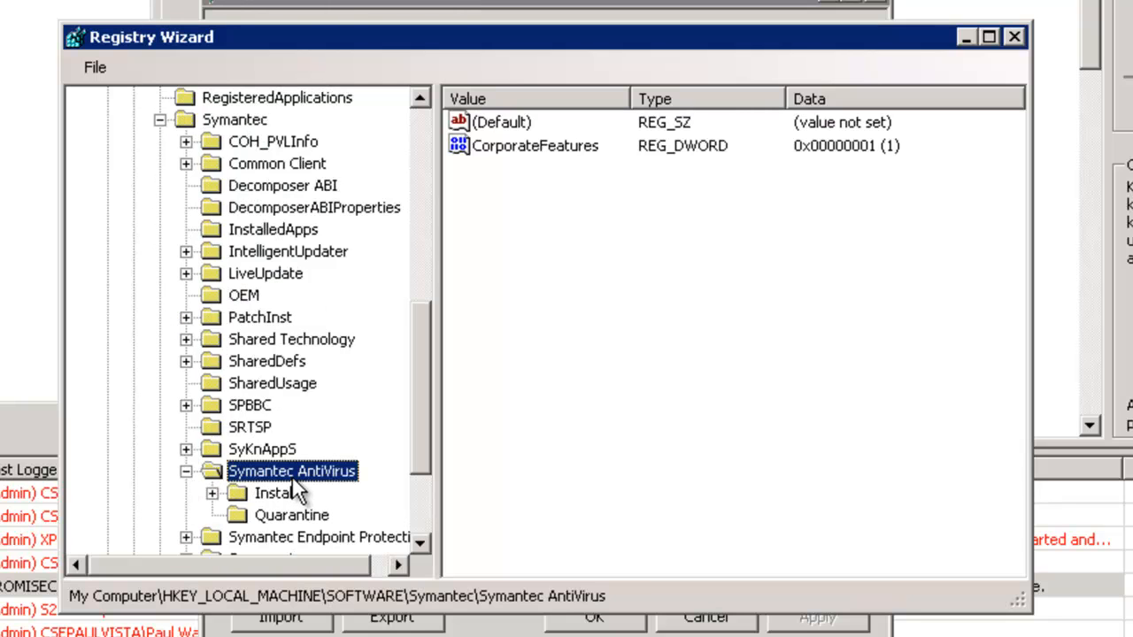
{"action": "left_click", "coordinate": [285, 494]}
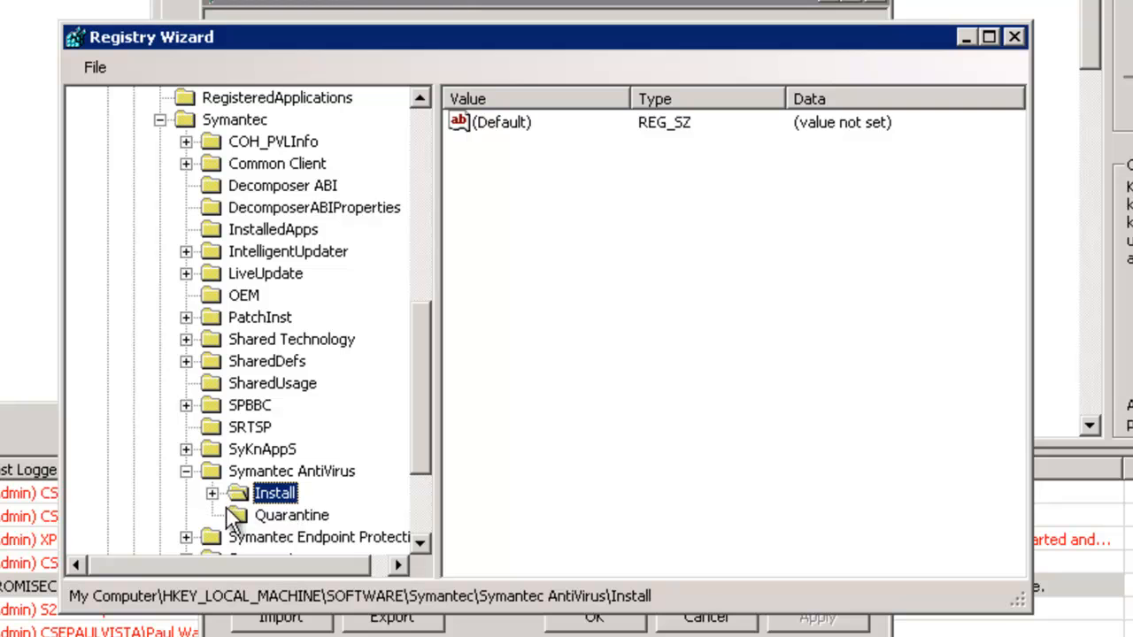
{"action": "left_click", "coordinate": [293, 515]}
Import both value and data of DefaultHomePage from the Symantec Endpoint Protection\AV key into the registry entry
{"action": "scroll", "coordinate": [296, 518], "scroll_direction": "down", "scroll_amount": 1}
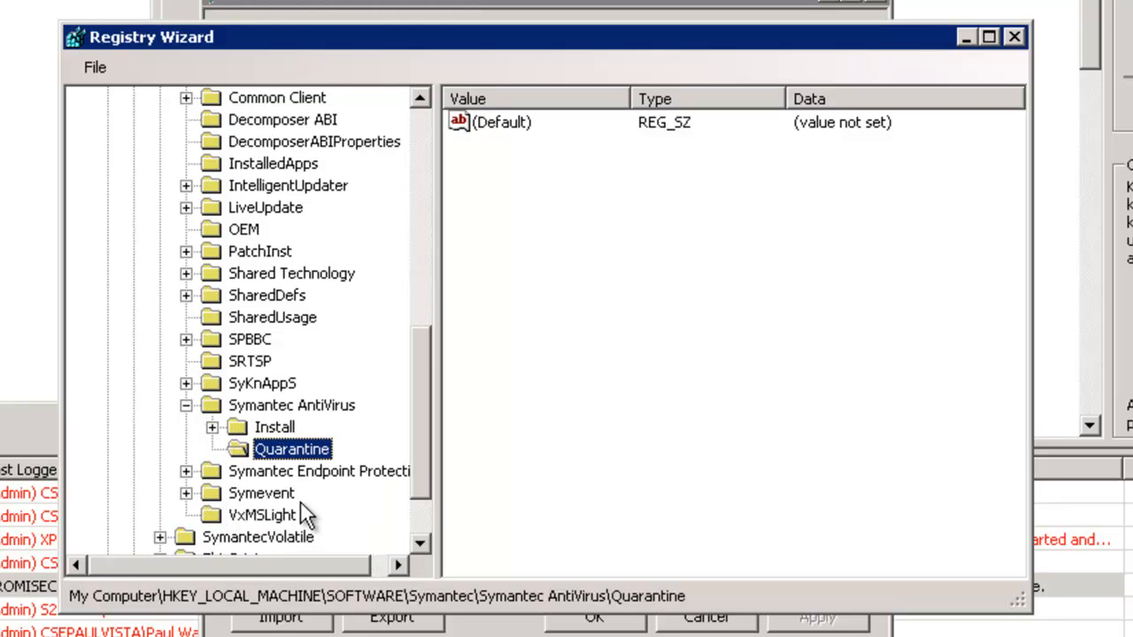
{"action": "left_click", "coordinate": [315, 472]}
{"action": "left_click", "coordinate": [186, 472]}
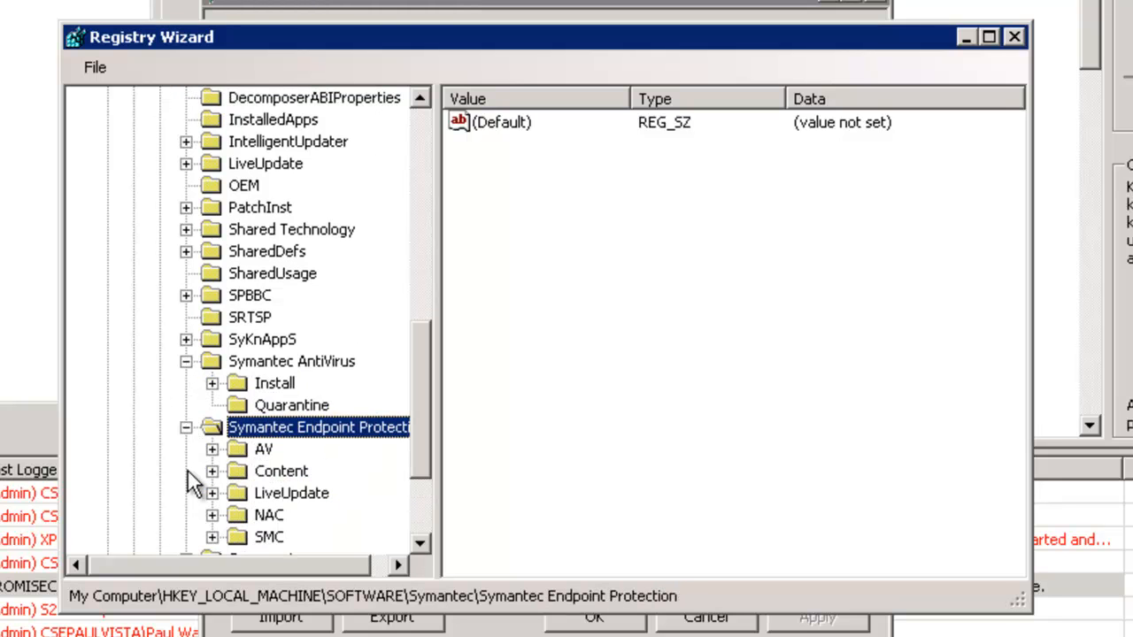
{"action": "left_click", "coordinate": [263, 450]}
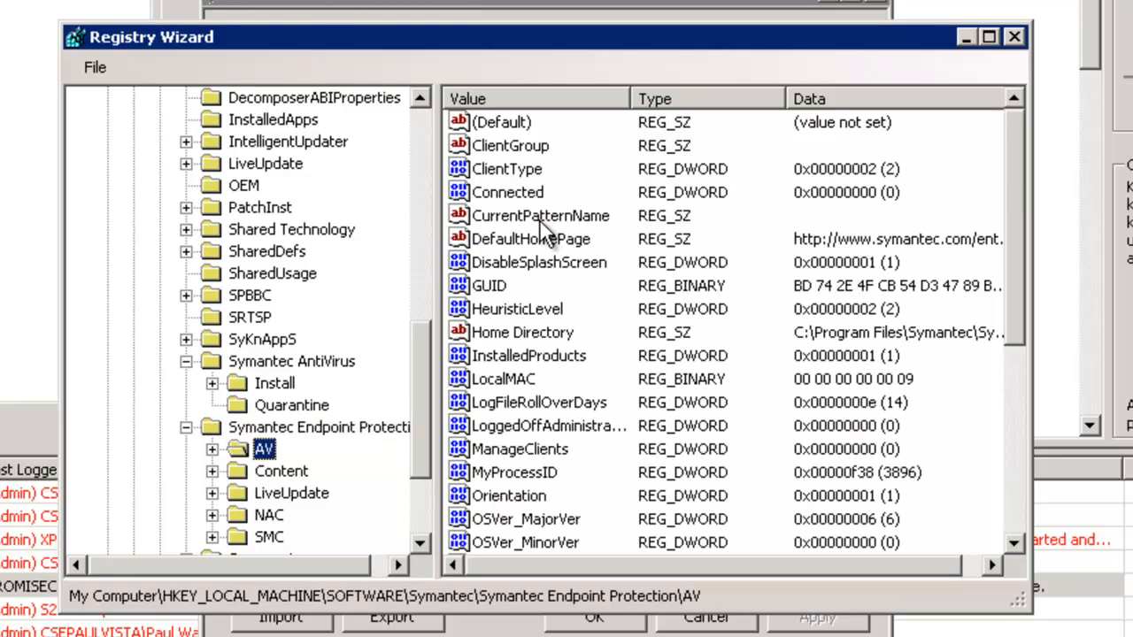
{"action": "left_click", "coordinate": [552, 240]}
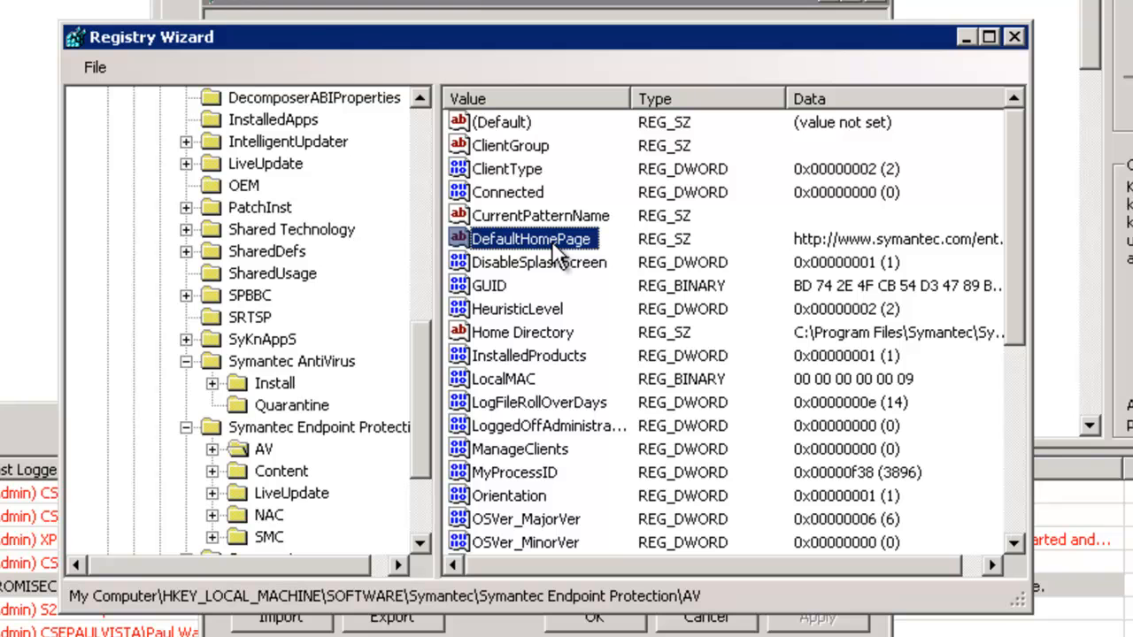
{"action": "right_click", "coordinate": [551, 241]}
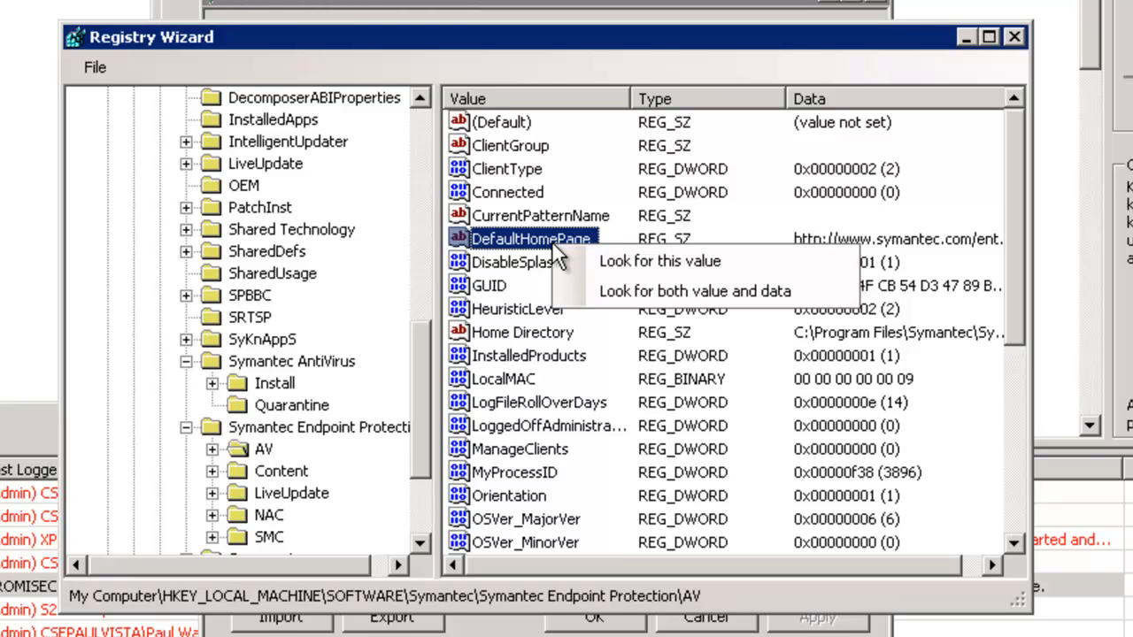
{"action": "left_click", "coordinate": [608, 286]}
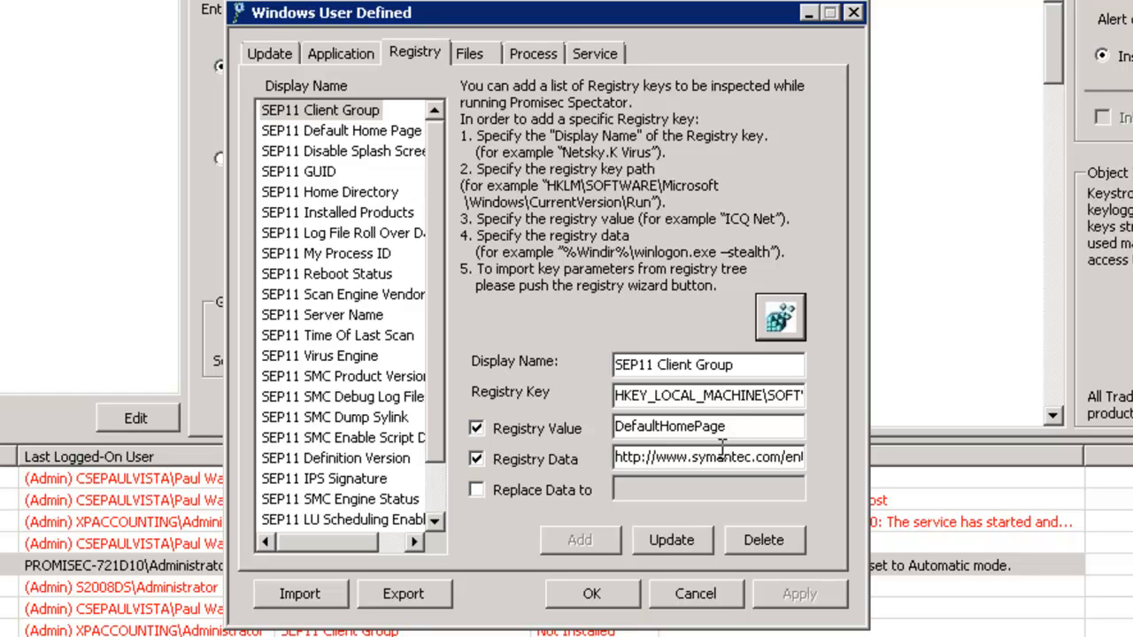
Replace the imported home page URL in the registry data with ANY
{"action": "key", "text": "Right"}
{"action": "key", "text": "Right"}
{"action": "key", "text": "Right"}
{"action": "key", "text": "Right"}
{"action": "key", "text": "Right"}
{"action": "key", "text": "Right"}
{"action": "key", "text": "Right"}
{"action": "key", "text": "Right"}
{"action": "key", "text": "Right"}
{"action": "key", "text": "Right"}
{"action": "key", "text": "Right"}
{"action": "key", "text": "Right"}
{"action": "key", "text": "Right"}
{"action": "key", "text": "Right"}
{"action": "key", "text": "Right"}
{"action": "key", "text": "Right"}
{"action": "key", "text": "Right"}
{"action": "key", "text": "Right"}
{"action": "key", "text": "Right"}
{"action": "key", "text": "Right"}
{"action": "key", "text": "Right"}
{"action": "key", "text": "Right"}
{"action": "key", "text": "Right"}
{"action": "key", "text": "Right"}
{"action": "key", "text": "Right"}
{"action": "key", "text": "Right"}
{"action": "key", "text": "Right"}
{"action": "key", "text": "BackSpace"}
{"action": "key", "text": "BackSpace"}
{"action": "key", "text": "BackSpace"}
{"action": "key", "text": "BackSpace"}
{"action": "key", "text": "BackSpace"}
{"action": "key", "text": "BackSpace"}
{"action": "key", "text": "BackSpace"}
{"action": "key", "text": "BackSpace"}
{"action": "key", "text": "BackSpace"}
{"action": "key", "text": "BackSpace"}
{"action": "key", "text": "BackSpace"}
{"action": "key", "text": "BackSpace"}
{"action": "key", "text": "BackSpace"}
{"action": "key", "text": "BackSpace"}
{"action": "key", "text": "BackSpace"}
{"action": "key", "text": "BackSpace"}
{"action": "key", "text": "BackSpace"}
{"action": "key", "text": "BackSpace"}
{"action": "key", "text": "BackSpace"}
{"action": "key", "text": "BackSpace"}
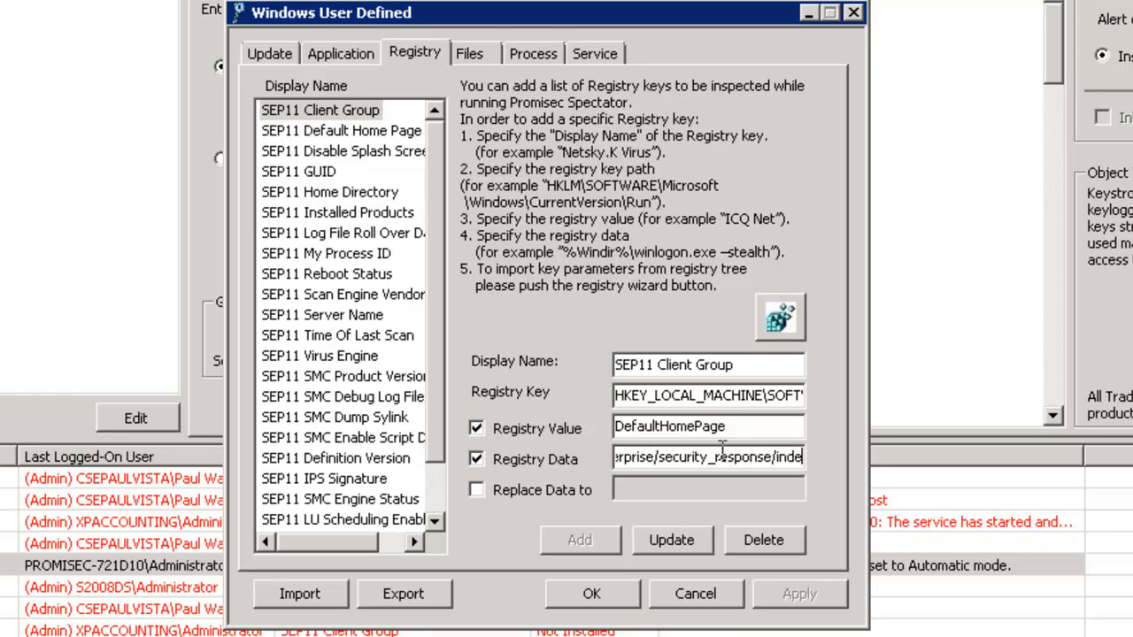
{"action": "key", "text": "BackSpace"}
{"action": "key", "text": "BackSpace"}
{"action": "key", "text": "BackSpace"}
{"action": "key", "text": "BackSpace"}
{"action": "key", "text": "BackSpace"}
{"action": "key", "text": "BackSpace"}
{"action": "key", "text": "BackSpace"}
{"action": "key", "text": "BackSpace"}
{"action": "key", "text": "BackSpace"}
{"action": "key", "text": "BackSpace"}
{"action": "key", "text": "BackSpace"}
{"action": "key", "text": "BackSpace"}
{"action": "key", "text": "BackSpace"}
{"action": "key", "text": "BackSpace"}
{"action": "key", "text": "BackSpace"}
{"action": "key", "text": "BackSpace"}
{"action": "key", "text": "BackSpace"}
{"action": "key", "text": "BackSpace"}
{"action": "key", "text": "BackSpace"}
{"action": "key", "text": "BackSpace"}
{"action": "type", "text": "ANY"}
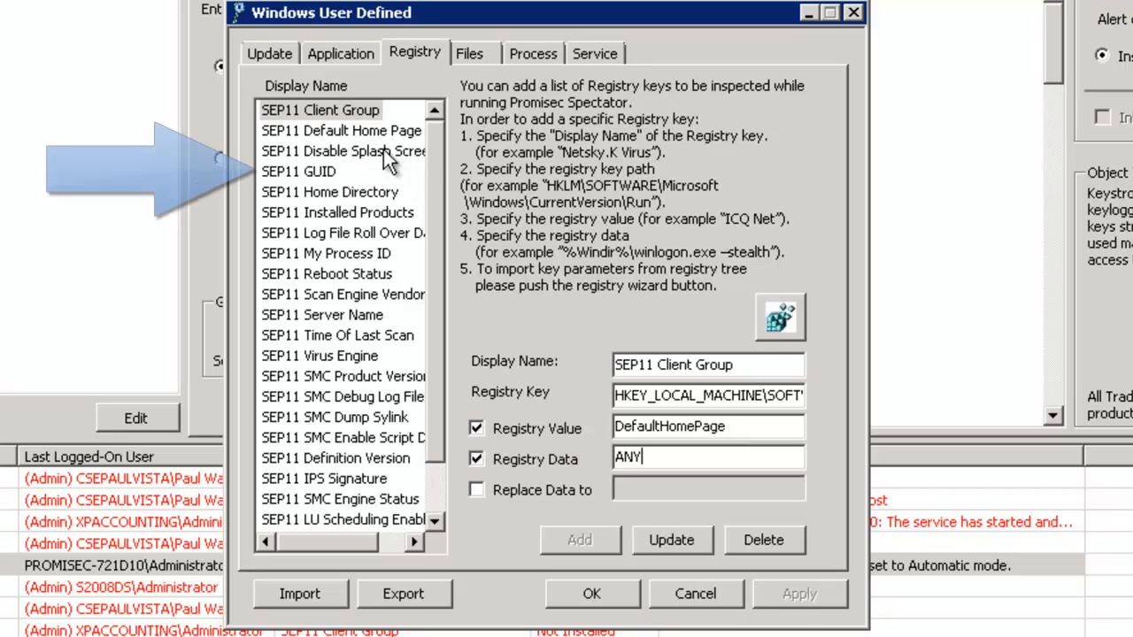
Review the remaining SEP11 registry definitions and close Windows User Defined, discarding the unsaved changes
{"action": "scroll", "coordinate": [435, 204], "scroll_direction": "down", "scroll_amount": 1}
{"action": "scroll", "coordinate": [438, 234], "scroll_direction": "down", "scroll_amount": 1}
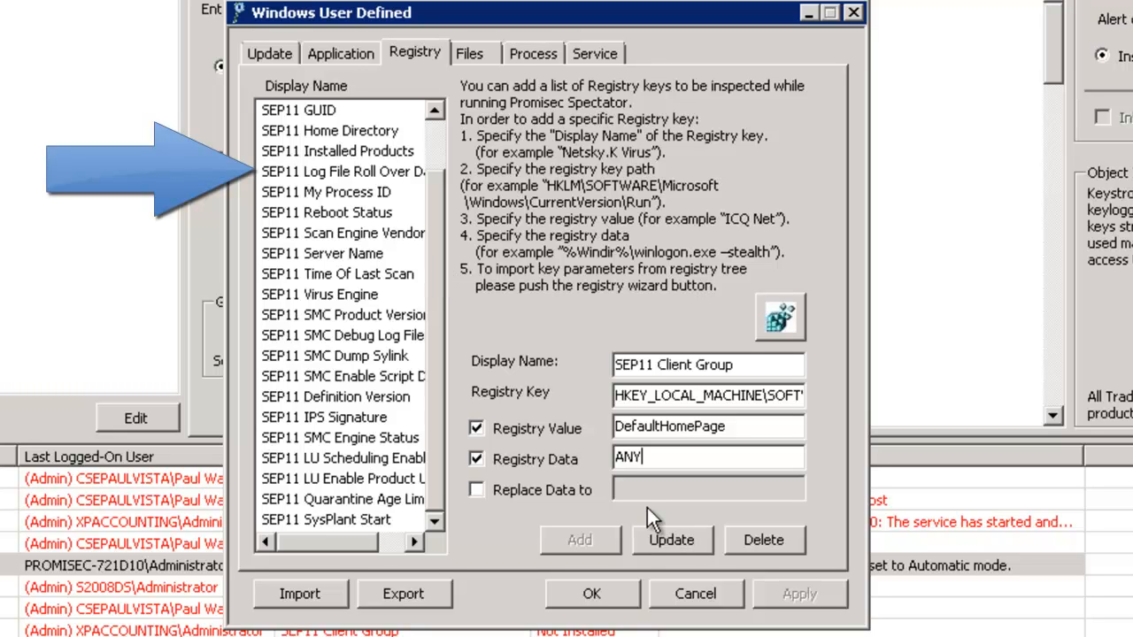
{"action": "left_click", "coordinate": [718, 604]}
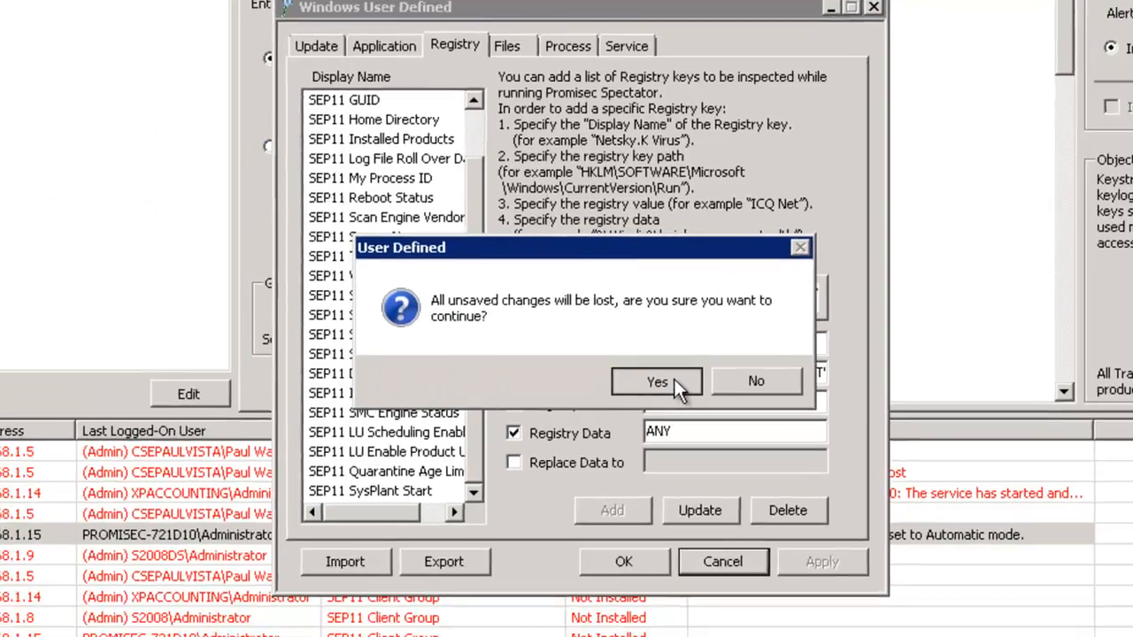
{"action": "left_click", "coordinate": [633, 408]}
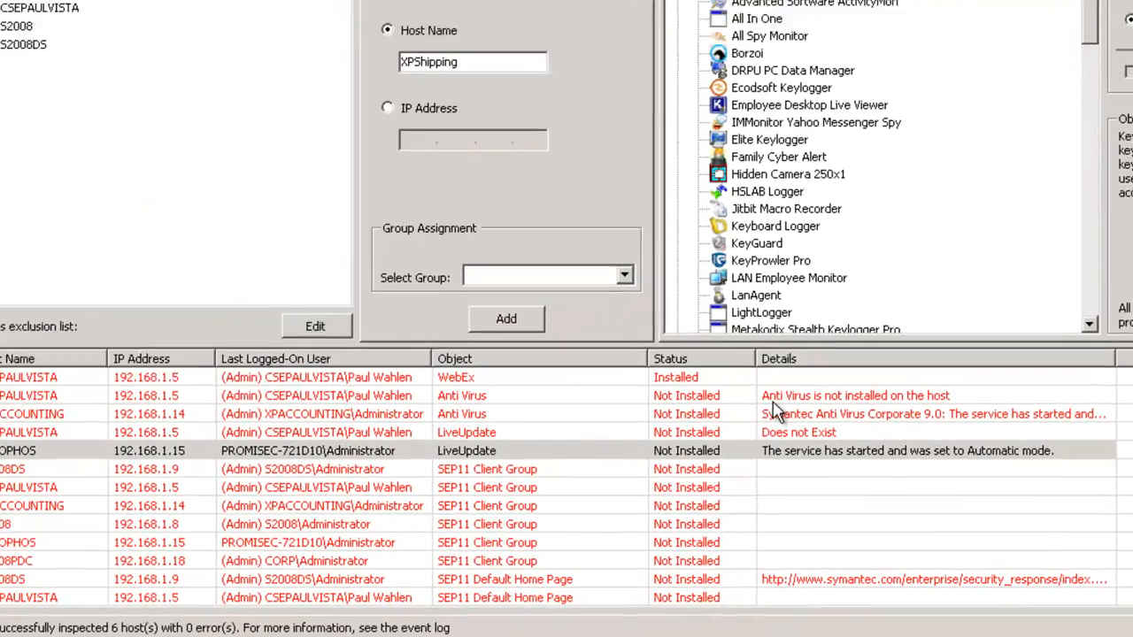
Check the details of the Anti Virus and LiveUpdate inspection results and expand the result view
{"action": "left_click", "coordinate": [772, 402]}
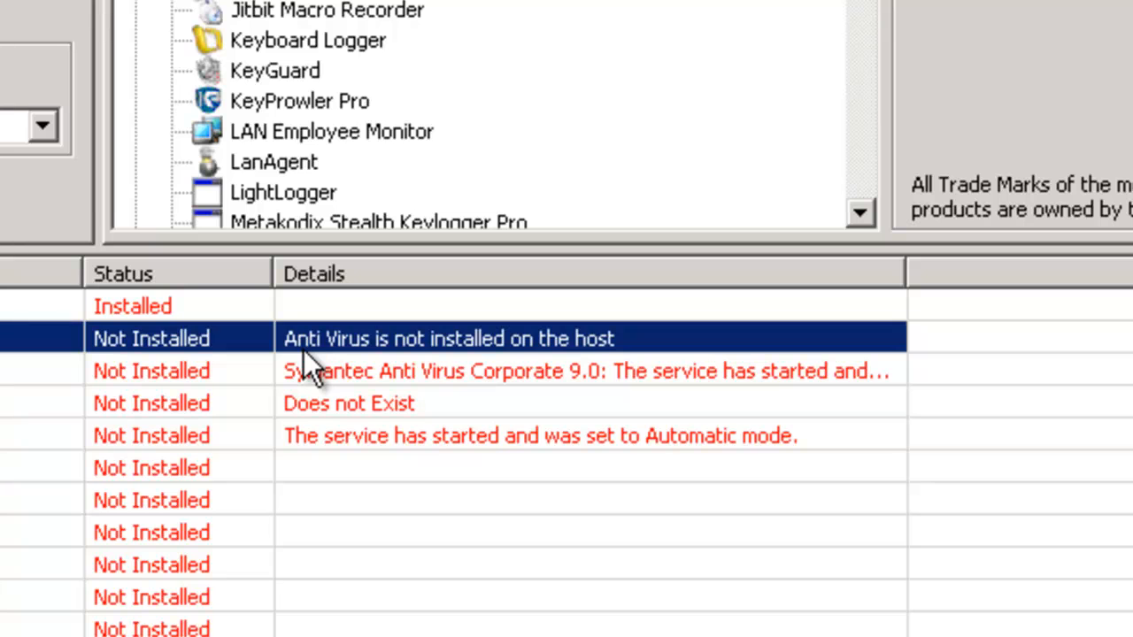
{"action": "left_click", "coordinate": [310, 425]}
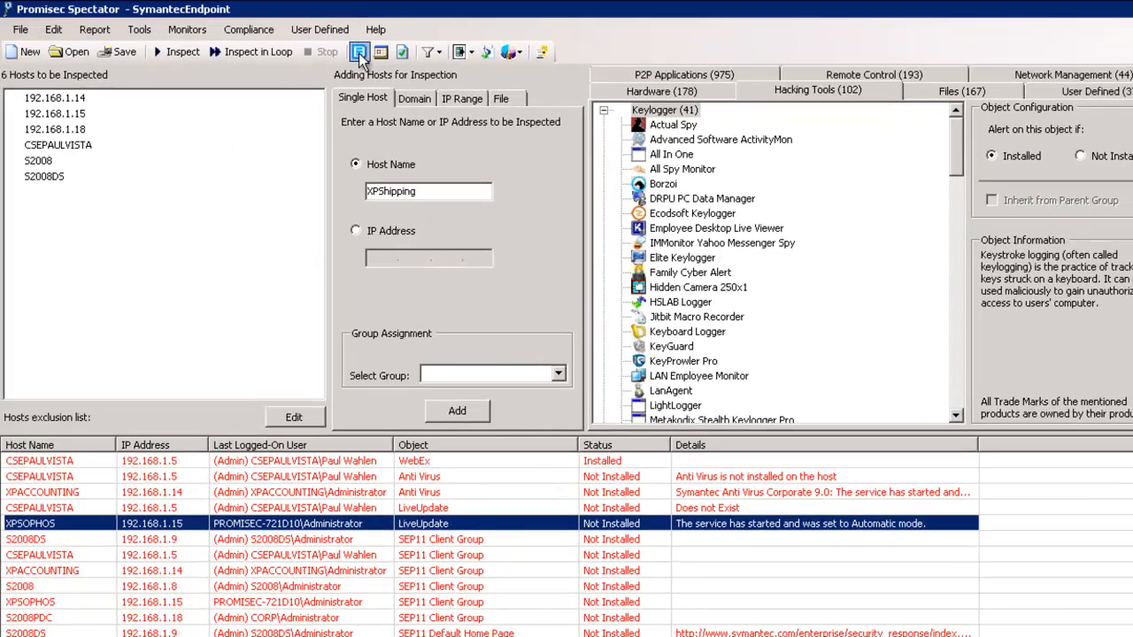
{"action": "left_click", "coordinate": [359, 53]}
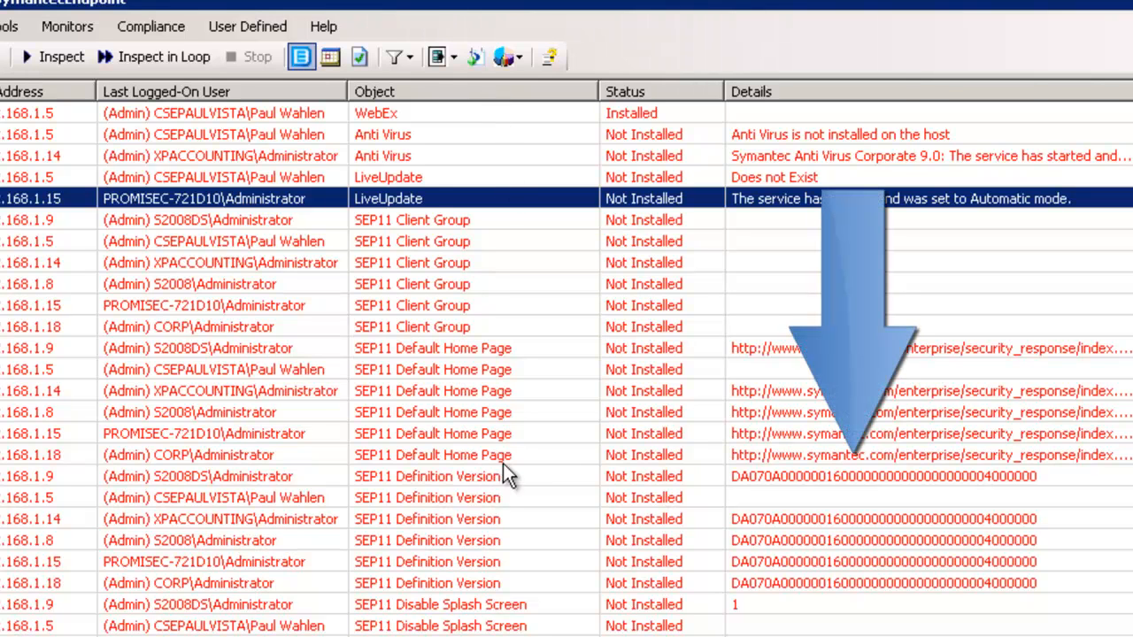
Examine the SEP11 inspection results, from Definition Version down to Scan Engine Vendor, with their status and details for each host
{"action": "left_click", "coordinate": [623, 517]}
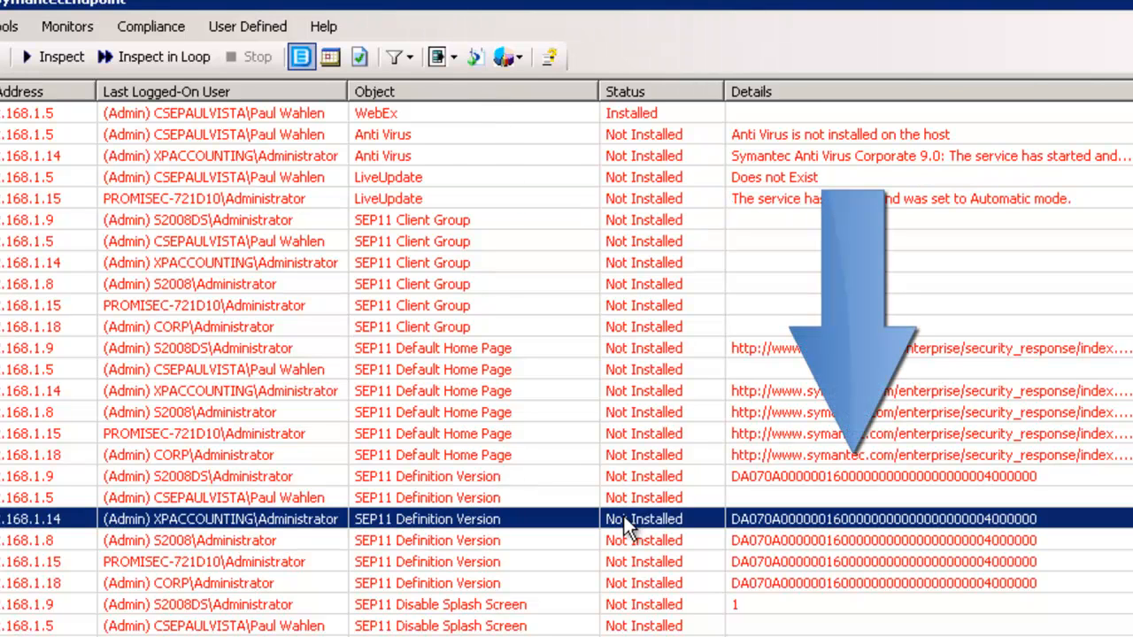
{"action": "scroll", "coordinate": [623, 516], "scroll_direction": "down", "scroll_amount": 1}
{"action": "scroll", "coordinate": [623, 515], "scroll_direction": "down", "scroll_amount": 2}
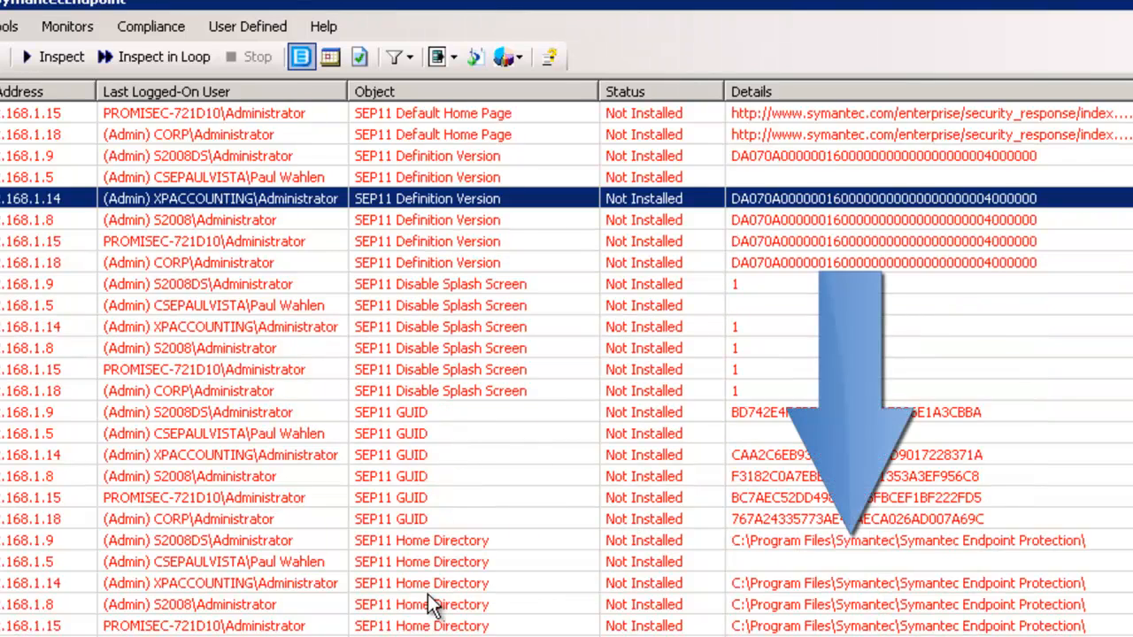
{"action": "scroll", "coordinate": [433, 605], "scroll_direction": "down", "scroll_amount": 5}
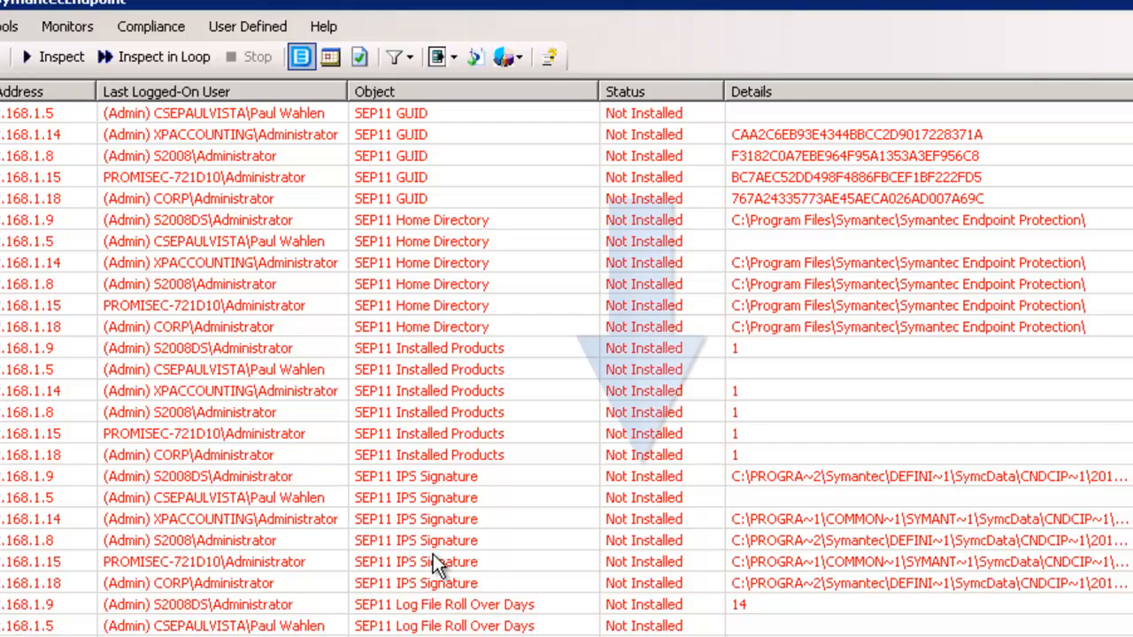
{"action": "scroll", "coordinate": [432, 554], "scroll_direction": "down", "scroll_amount": 9}
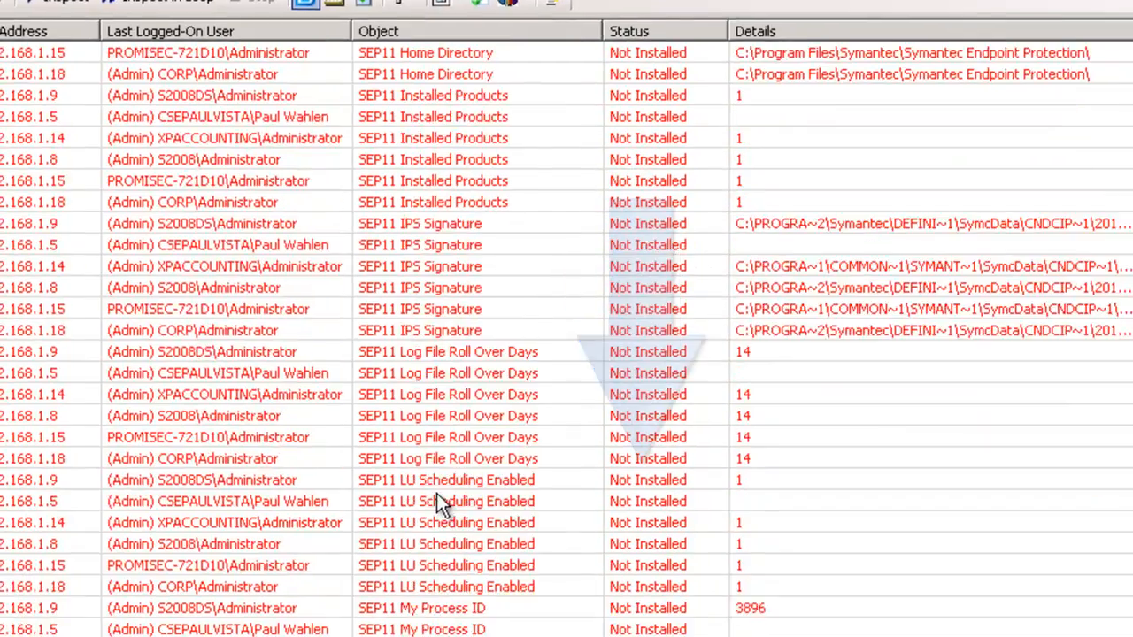
{"action": "scroll", "coordinate": [447, 331], "scroll_direction": "down", "scroll_amount": 2}
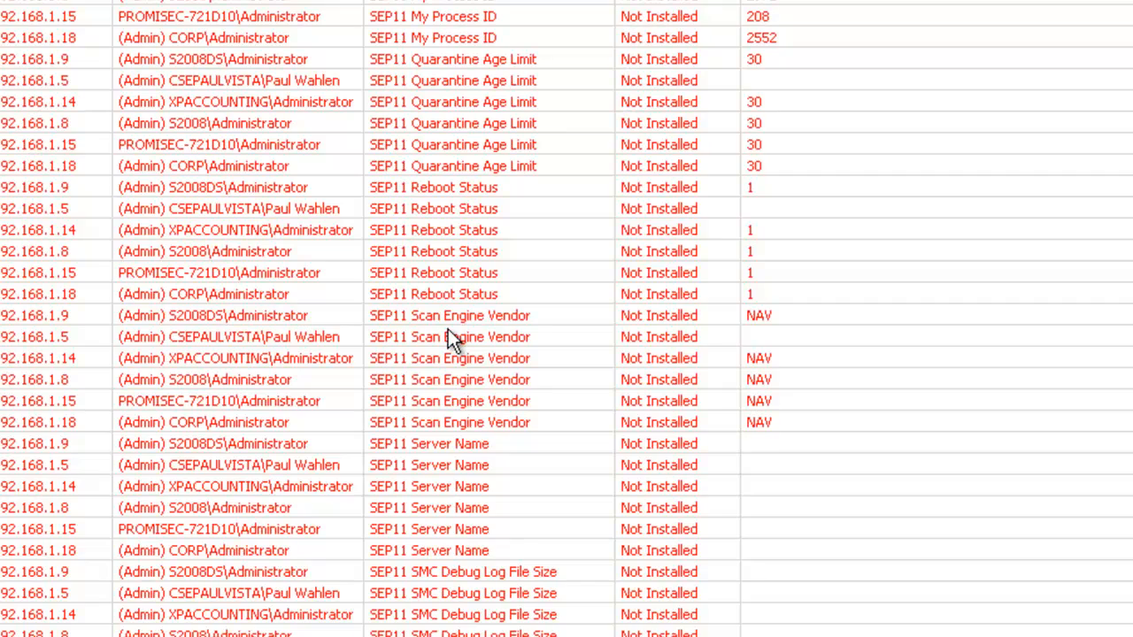
{"action": "left_click", "coordinate": [452, 359]}
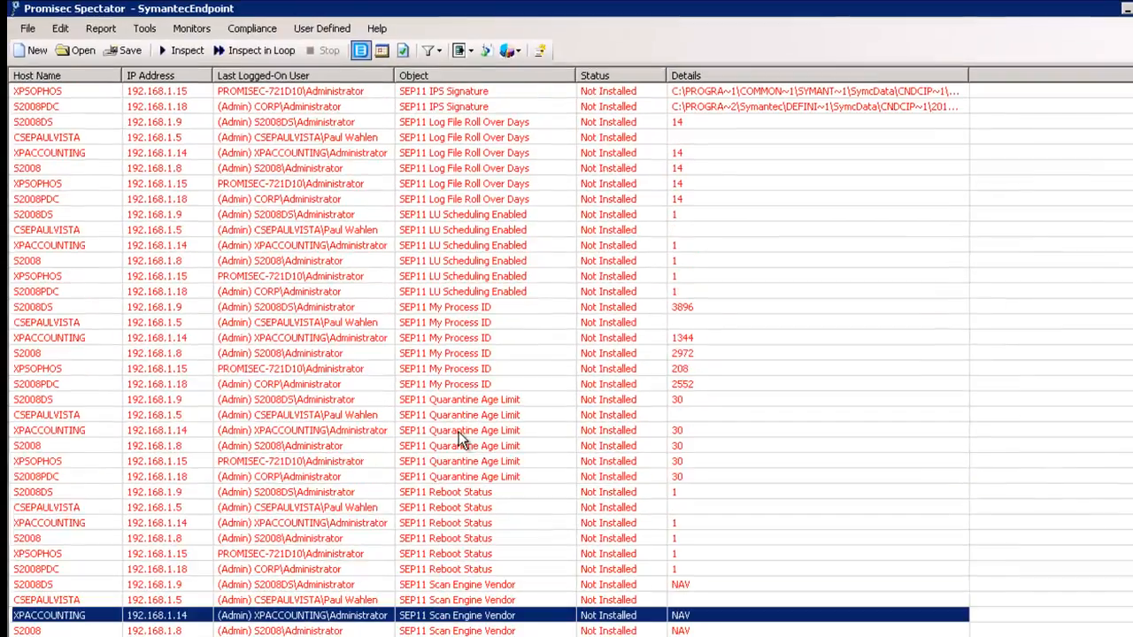
{"action": "scroll", "coordinate": [458, 431], "scroll_direction": "up", "scroll_amount": 1}
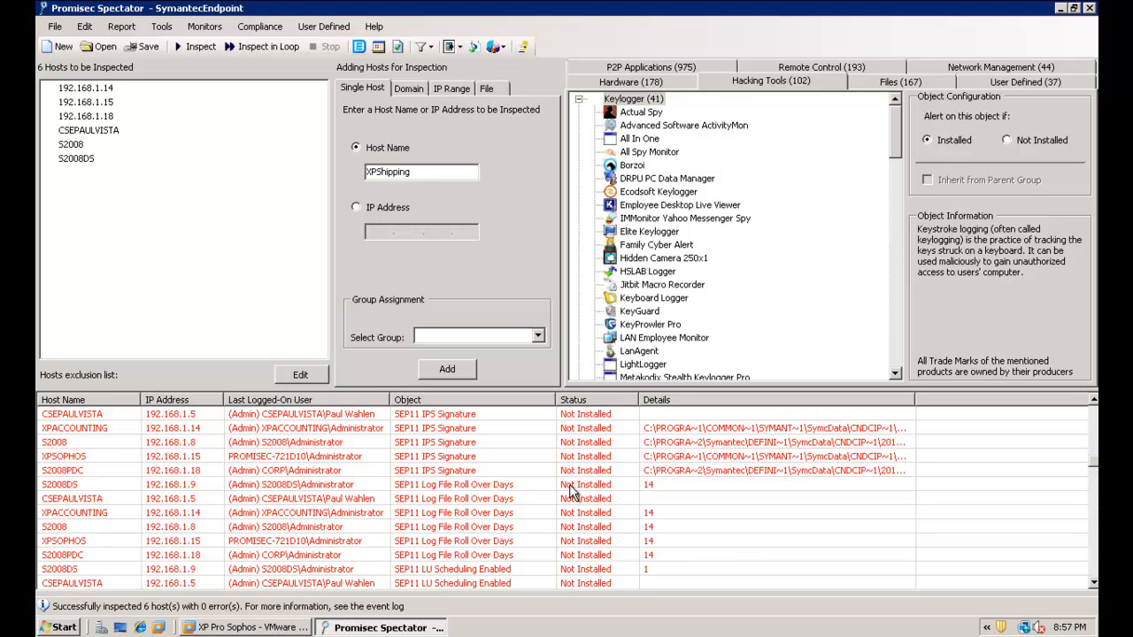
Expand the result view, sort the inspection results by host name and by object, and compare the hosts' values per object
{"action": "left_click", "coordinate": [359, 50]}
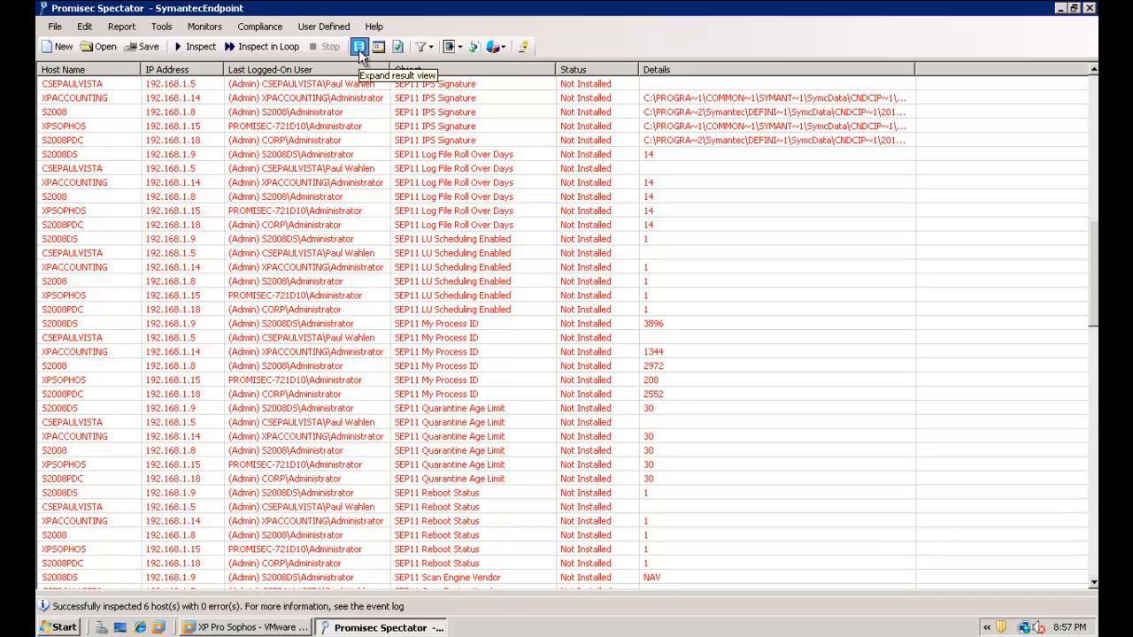
{"action": "left_click", "coordinate": [113, 70]}
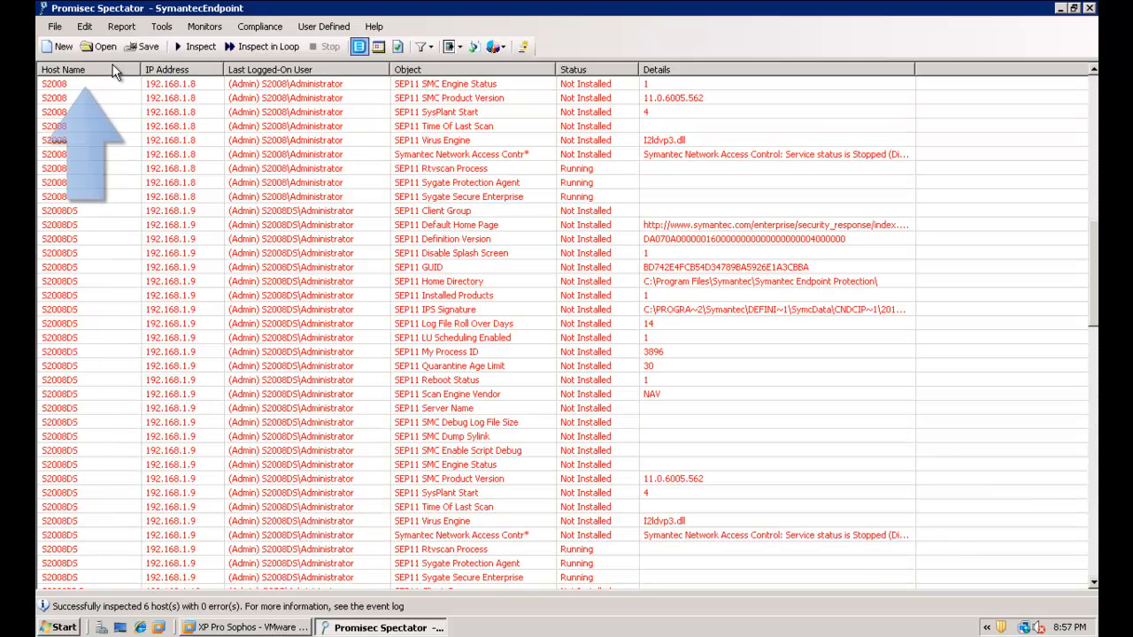
{"action": "left_click", "coordinate": [409, 69]}
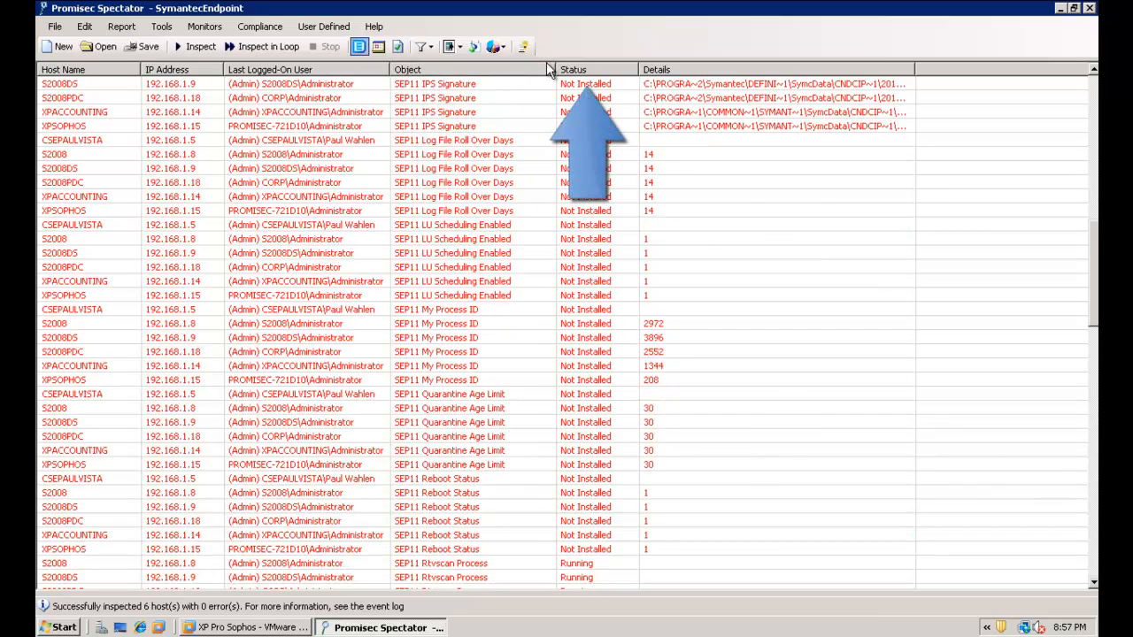
{"action": "scroll", "coordinate": [753, 304], "scroll_direction": "down", "scroll_amount": 6}
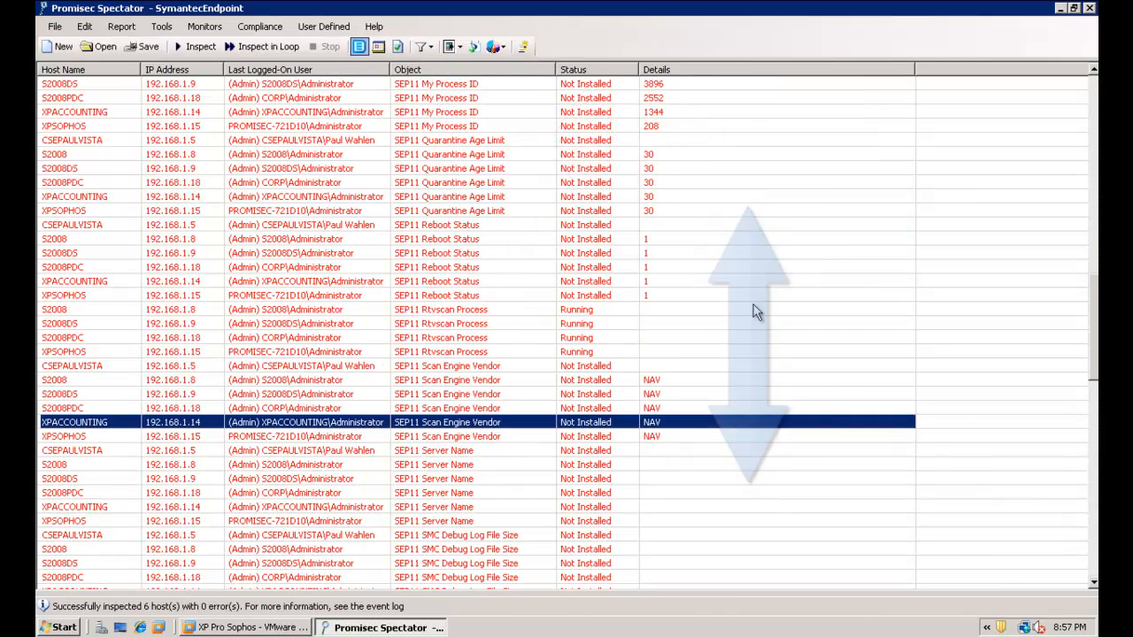
{"action": "scroll", "coordinate": [753, 305], "scroll_direction": "down", "scroll_amount": 3}
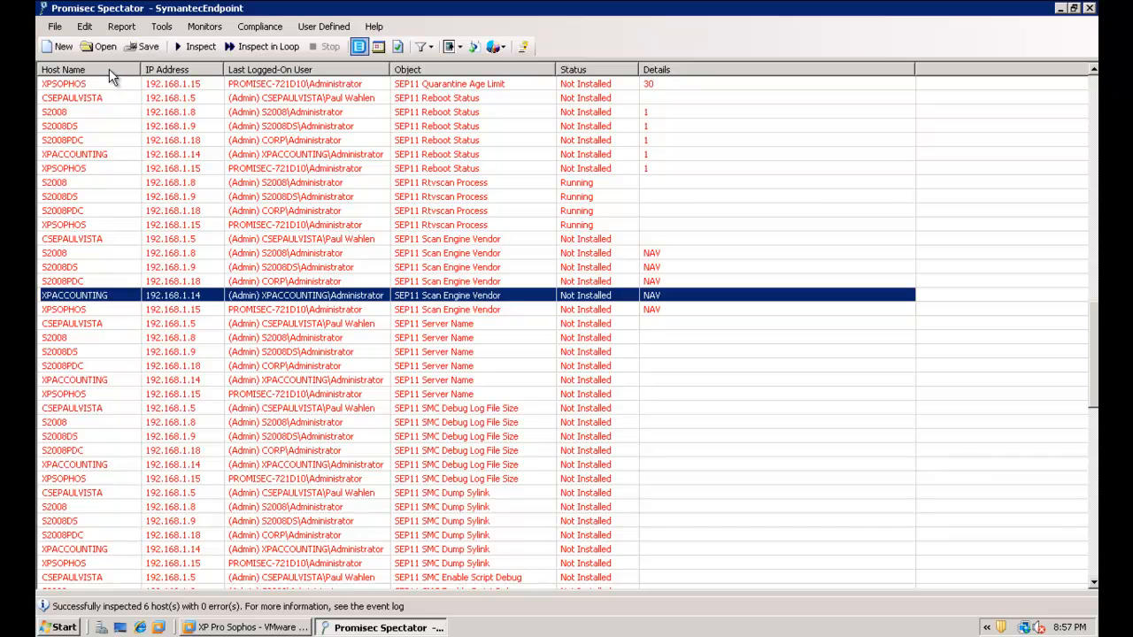
Sort the inspection results by host name and select the Symantec Antivirus result of host XPACCOUNTING
{"action": "left_click", "coordinate": [110, 71]}
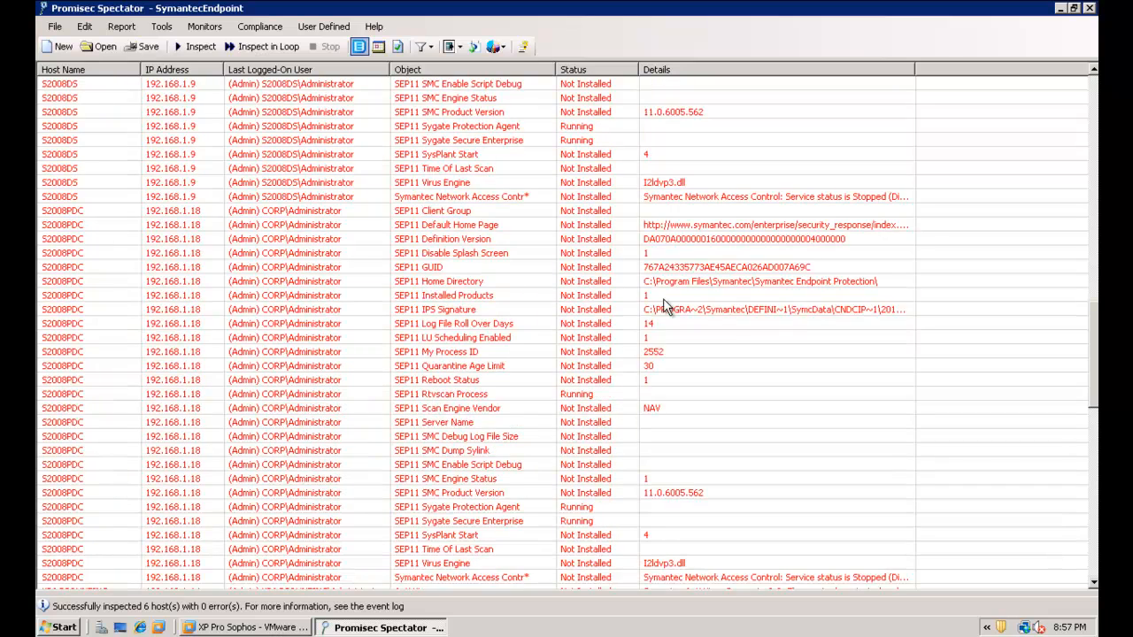
{"action": "scroll", "coordinate": [665, 306], "scroll_direction": "down", "scroll_amount": 10}
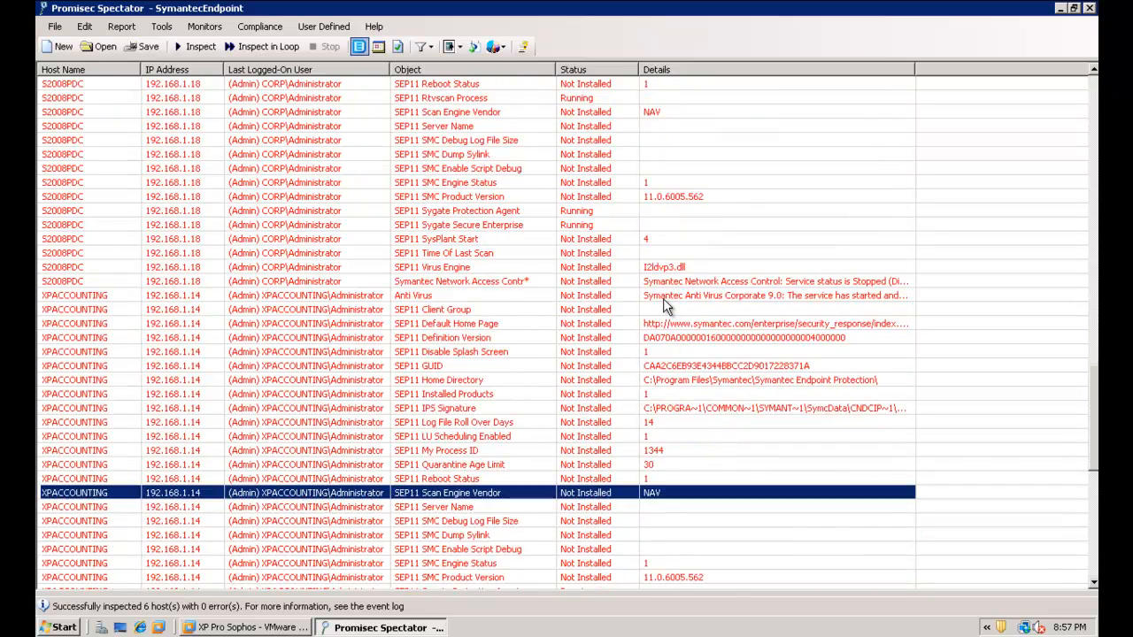
{"action": "scroll", "coordinate": [665, 306], "scroll_direction": "down", "scroll_amount": 5}
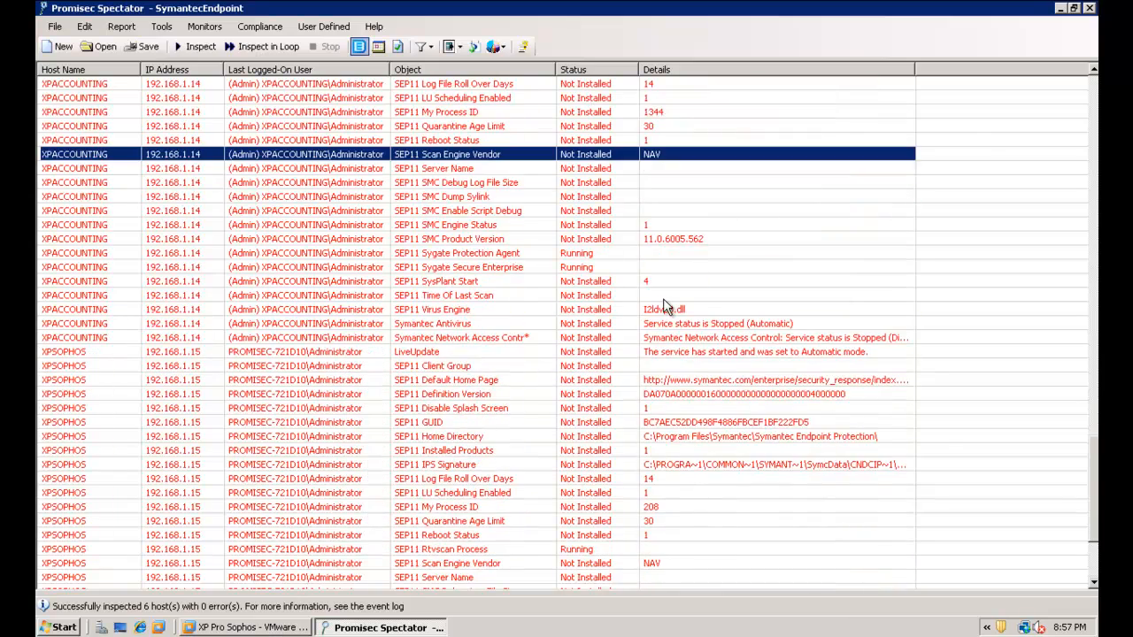
{"action": "scroll", "coordinate": [664, 301], "scroll_direction": "down", "scroll_amount": 1}
{"action": "left_click", "coordinate": [679, 281]}
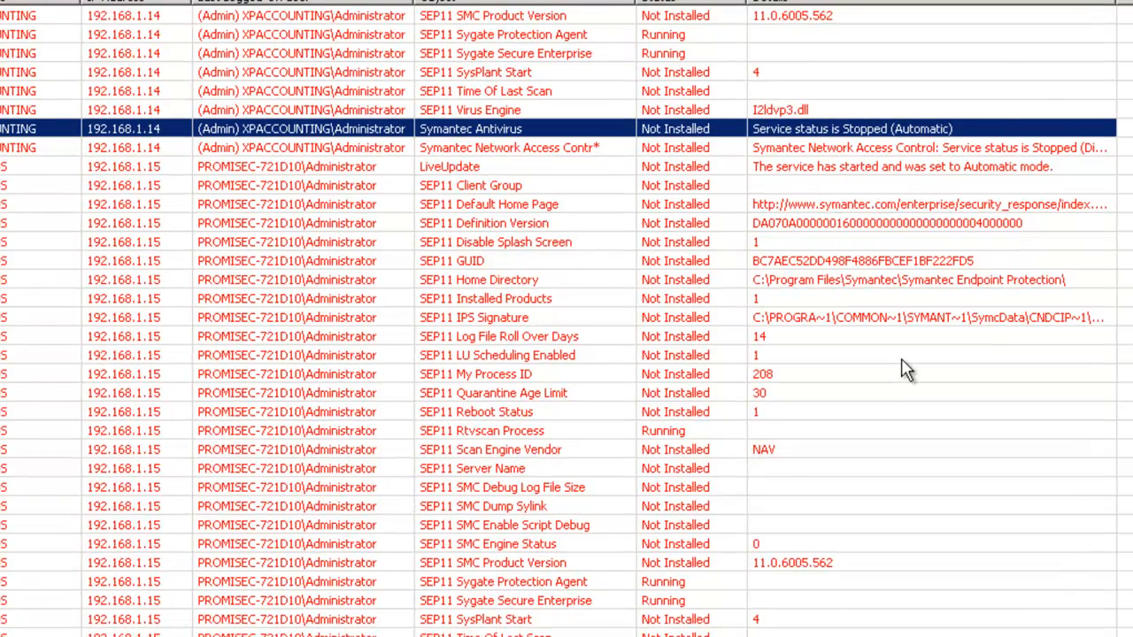
Open agent deployment for the Anti Virus result of host 192.168.1.5
{"action": "scroll", "coordinate": [904, 370], "scroll_direction": "up", "scroll_amount": 6}
{"action": "scroll", "coordinate": [904, 369], "scroll_direction": "up", "scroll_amount": 3}
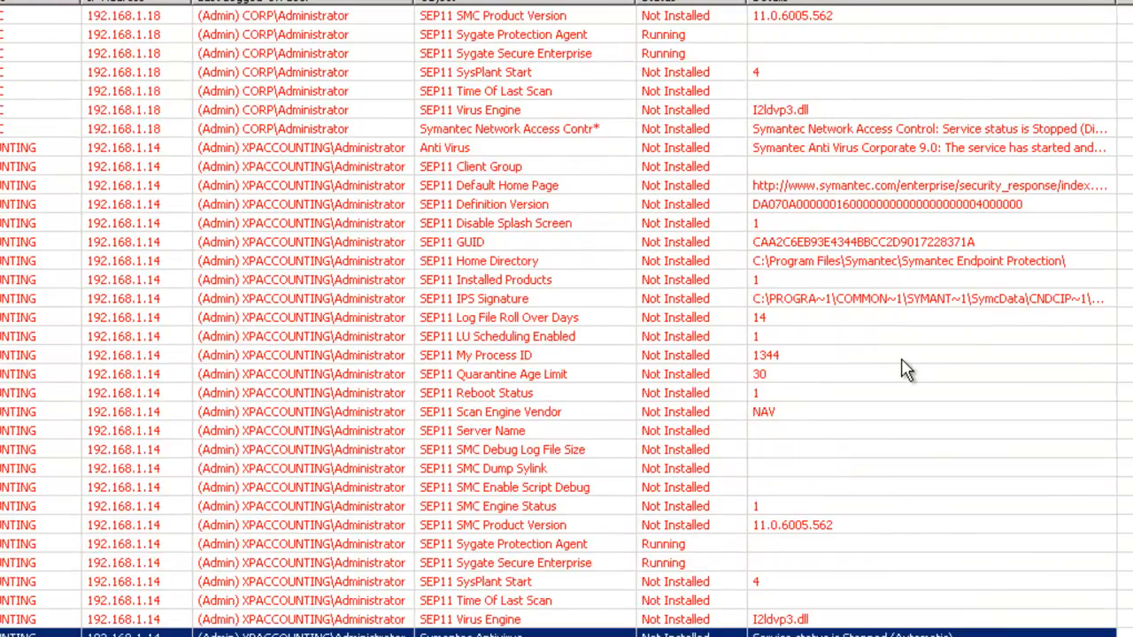
{"action": "scroll", "coordinate": [905, 370], "scroll_direction": "up", "scroll_amount": 6}
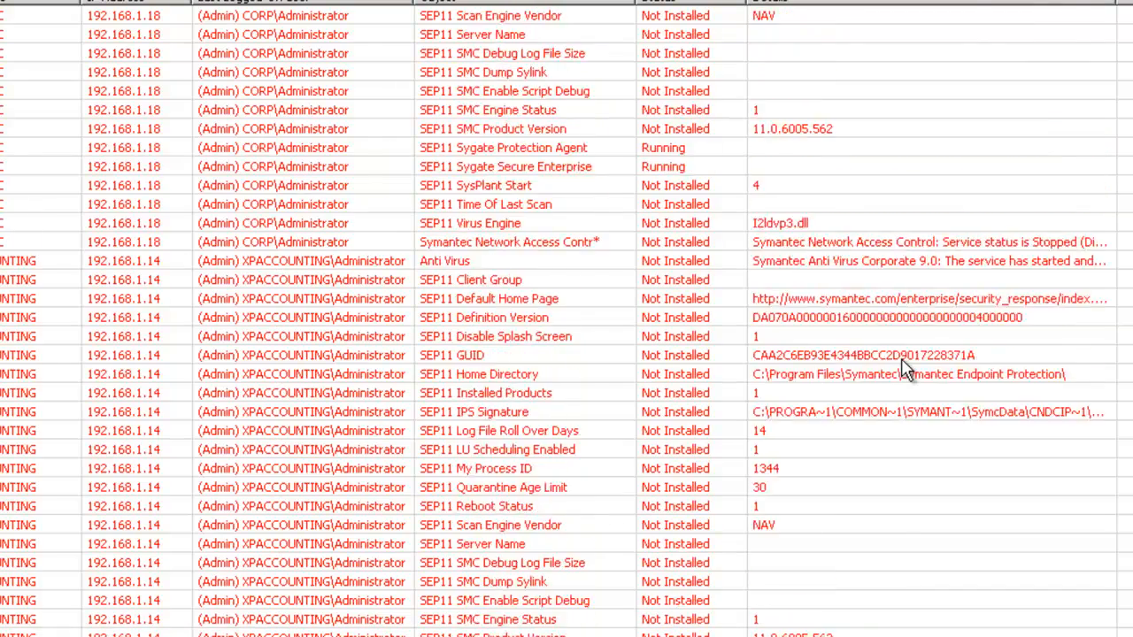
{"action": "scroll", "coordinate": [905, 370], "scroll_direction": "up", "scroll_amount": 6}
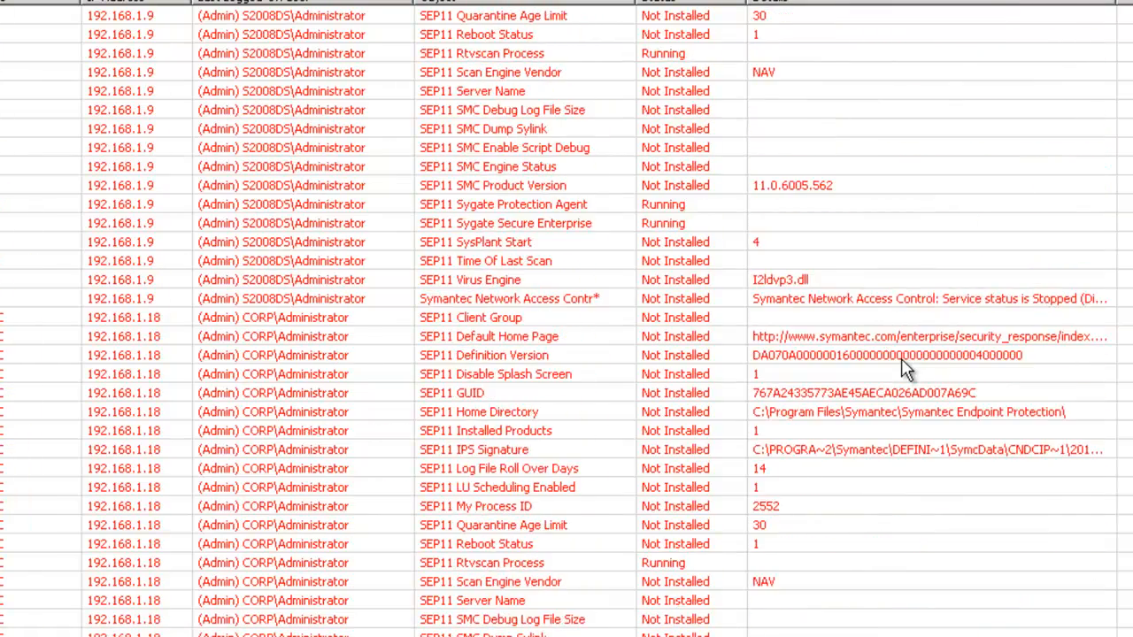
{"action": "scroll", "coordinate": [904, 370], "scroll_direction": "up", "scroll_amount": 5}
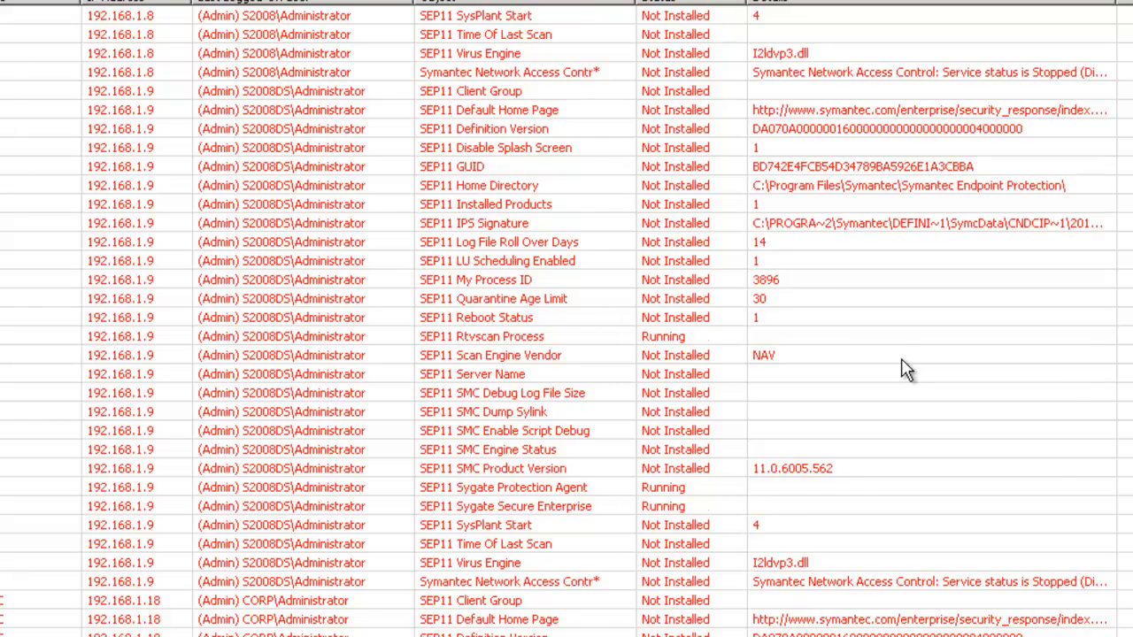
{"action": "scroll", "coordinate": [904, 369], "scroll_direction": "up", "scroll_amount": 17}
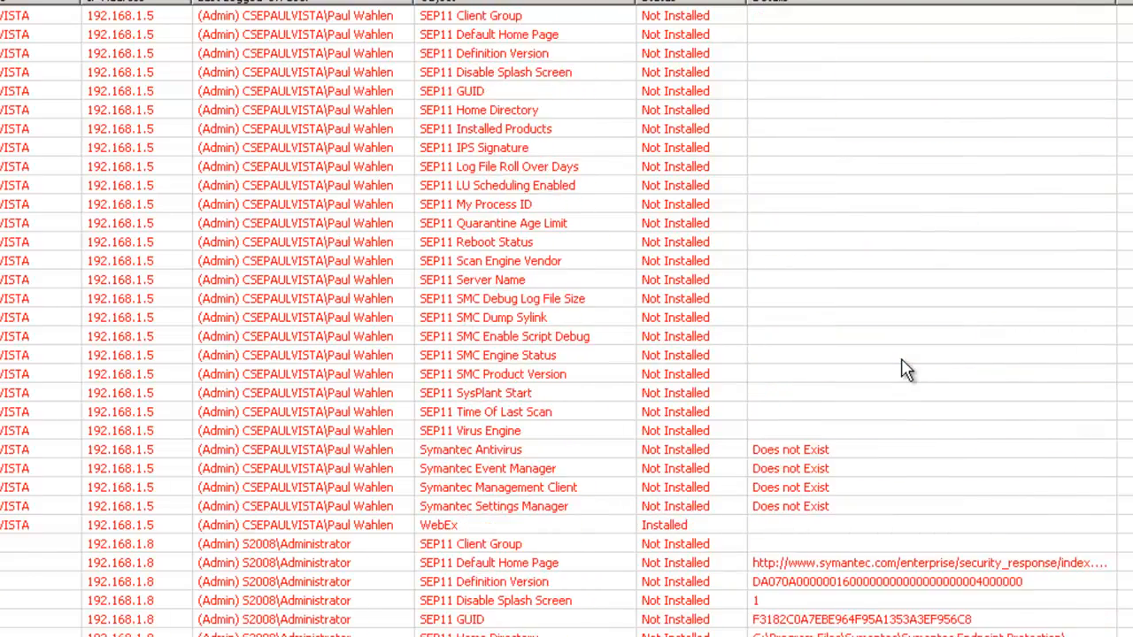
{"action": "scroll", "coordinate": [905, 370], "scroll_direction": "up", "scroll_amount": 1}
{"action": "left_click", "coordinate": [897, 18]}
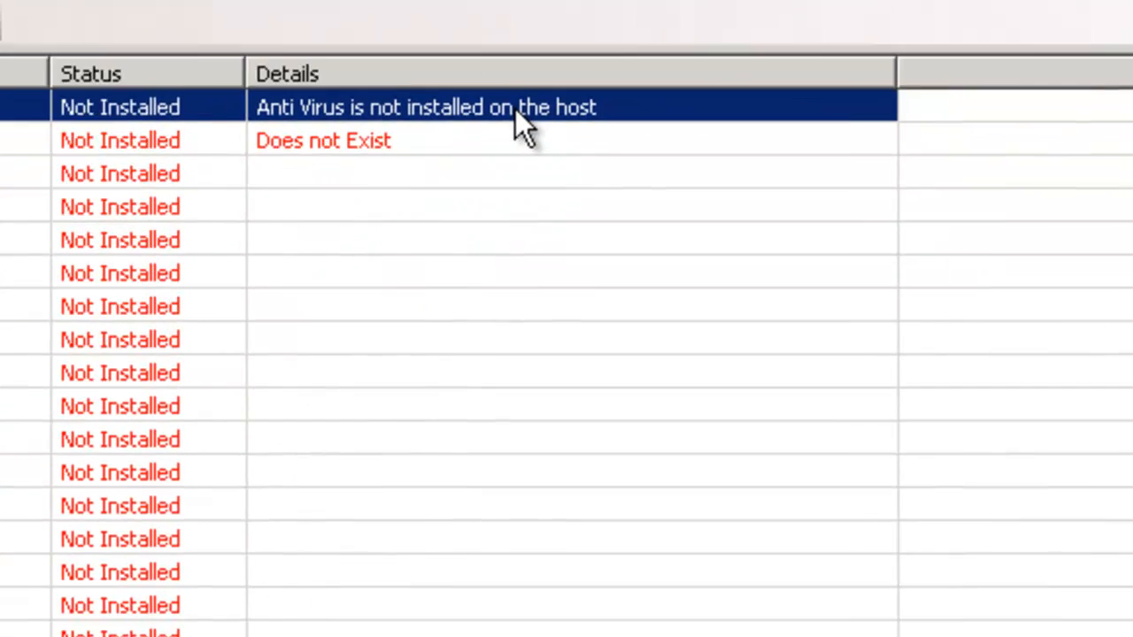
{"action": "right_click", "coordinate": [515, 111]}
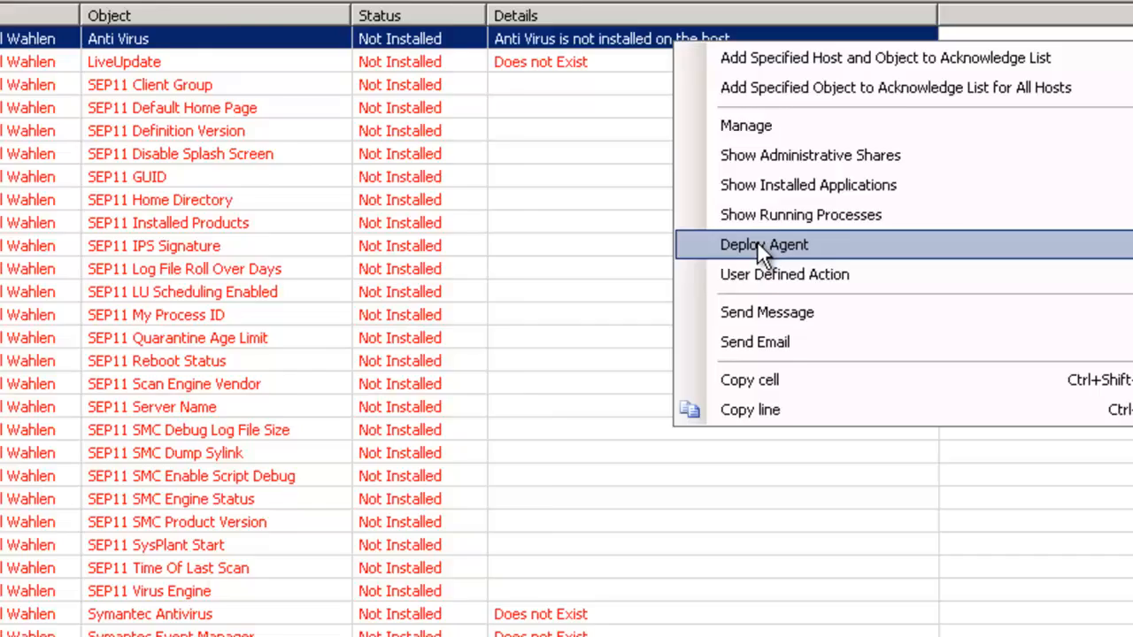
{"action": "left_click", "coordinate": [467, 347]}
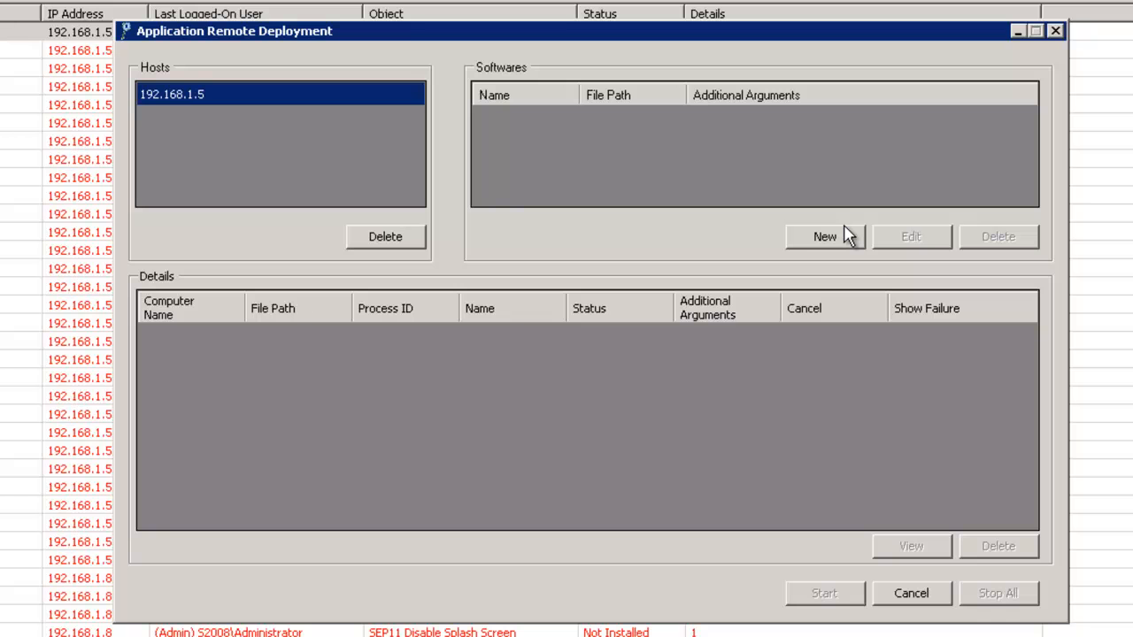
Add a new software entry to the remote deployment and name it Deploy A/V
{"action": "left_click", "coordinate": [824, 236]}
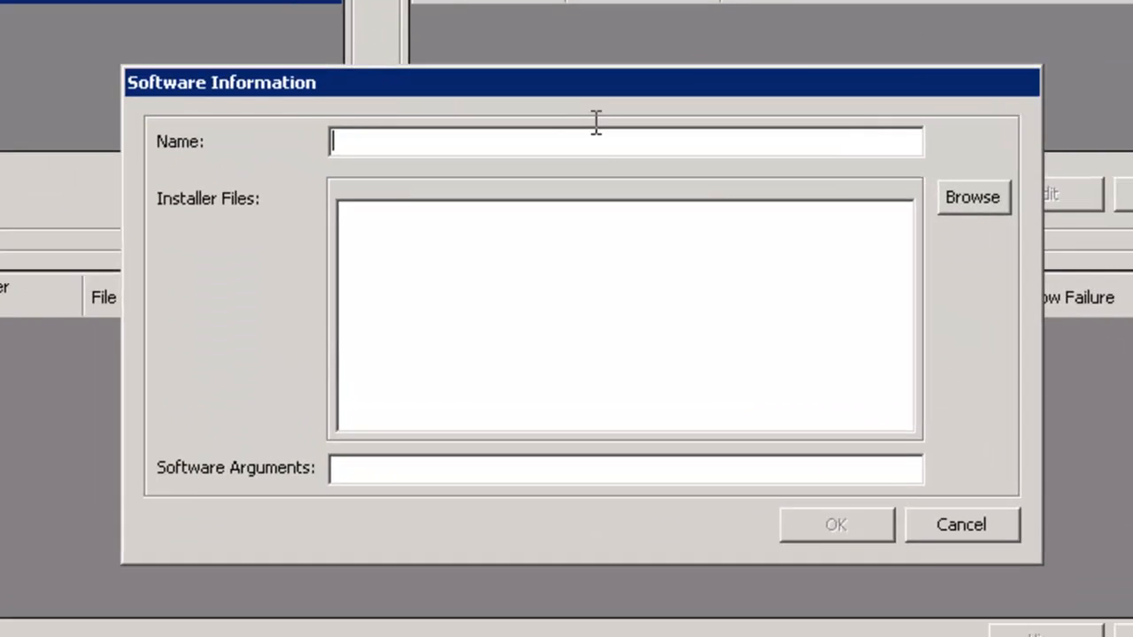
{"action": "type", "text": "Deploy "}
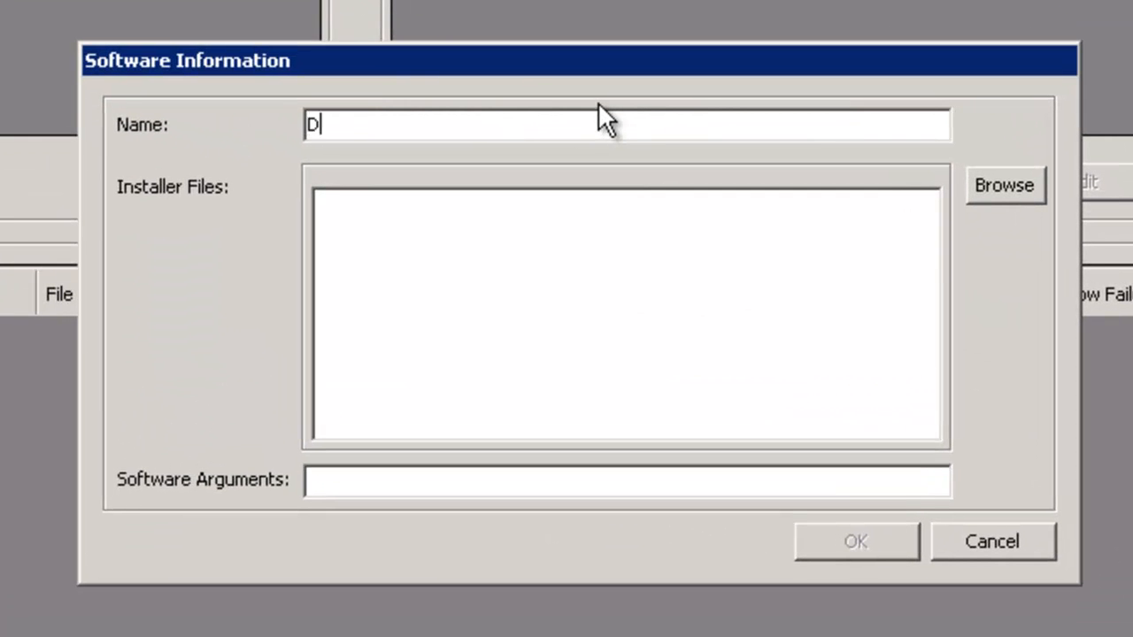
{"action": "type", "text": "A/V"}
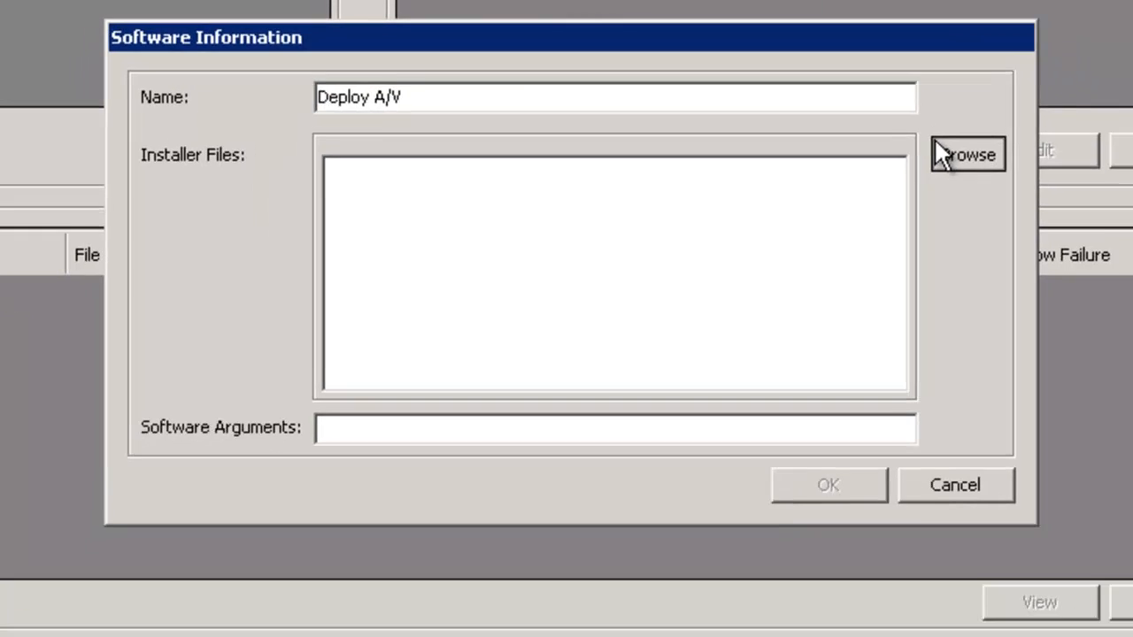
Add the Symantec AntiVirus Windows Installer file from the Desktop and select it as the installer for the software entry
{"action": "left_click", "coordinate": [1005, 185]}
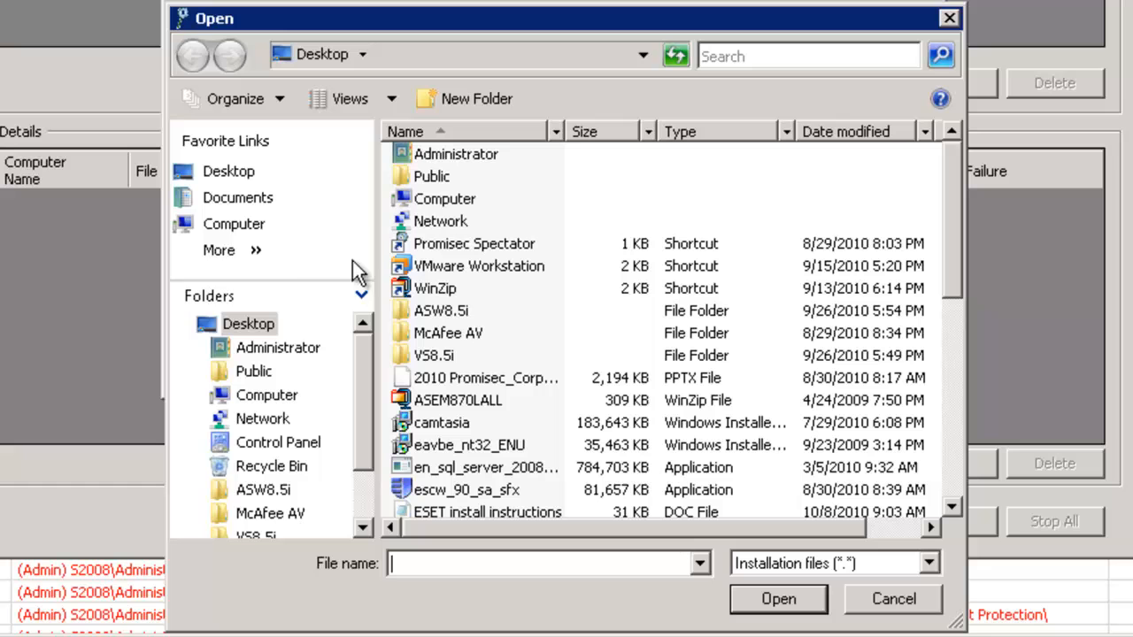
{"action": "left_click", "coordinate": [276, 327]}
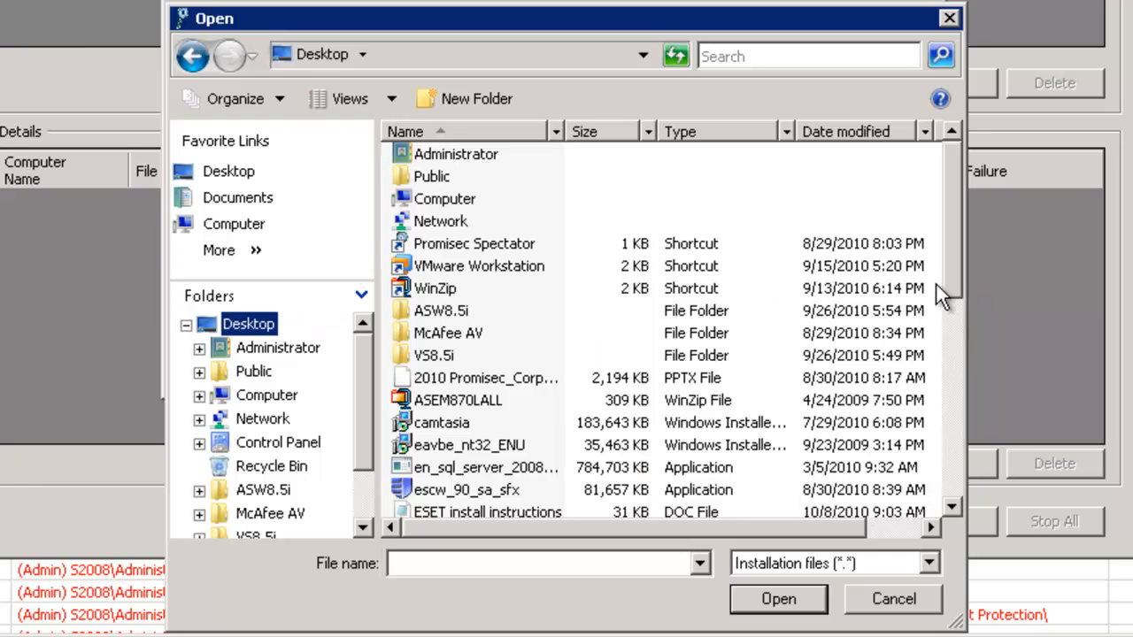
{"action": "left_click_drag", "start_coordinate": [950, 273], "coordinate": [960, 444]}
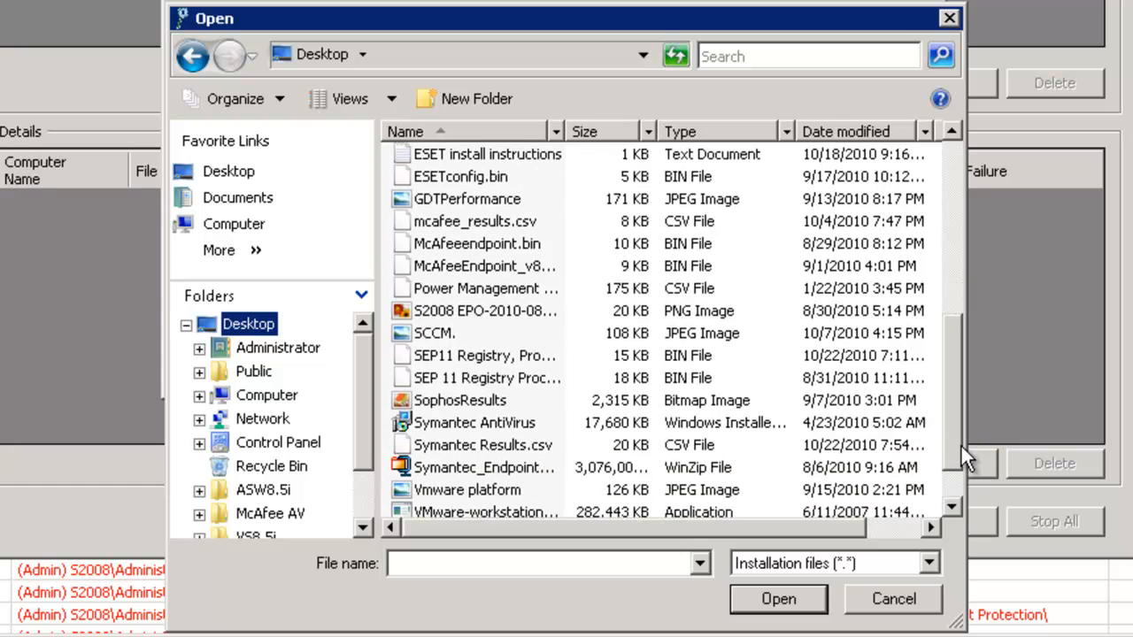
{"action": "left_click", "coordinate": [602, 427]}
{"action": "left_click", "coordinate": [749, 600]}
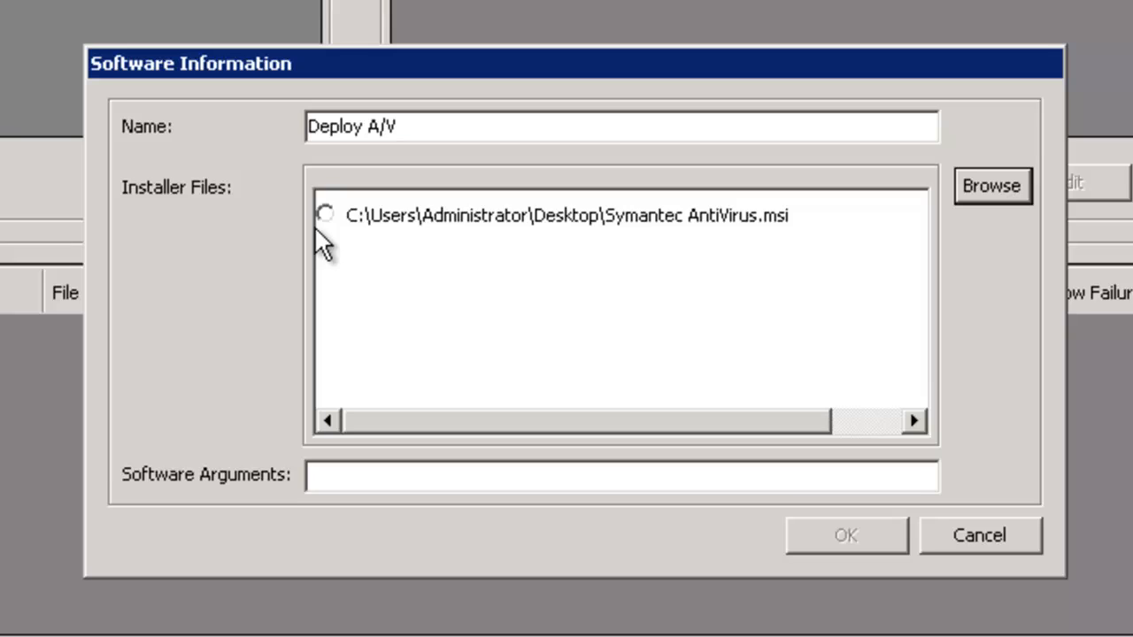
{"action": "left_click", "coordinate": [397, 236]}
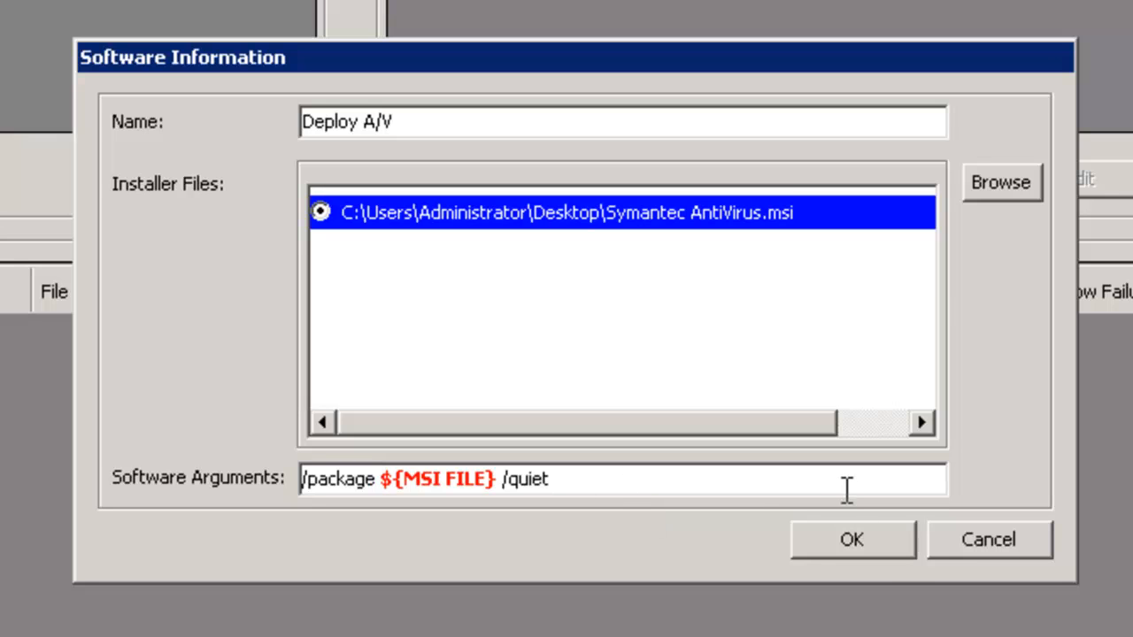
Confirm the Deploy A/V software entry, start and stop its deployment on host 192.168.1.5, and close the deployment window
{"action": "left_click", "coordinate": [885, 545]}
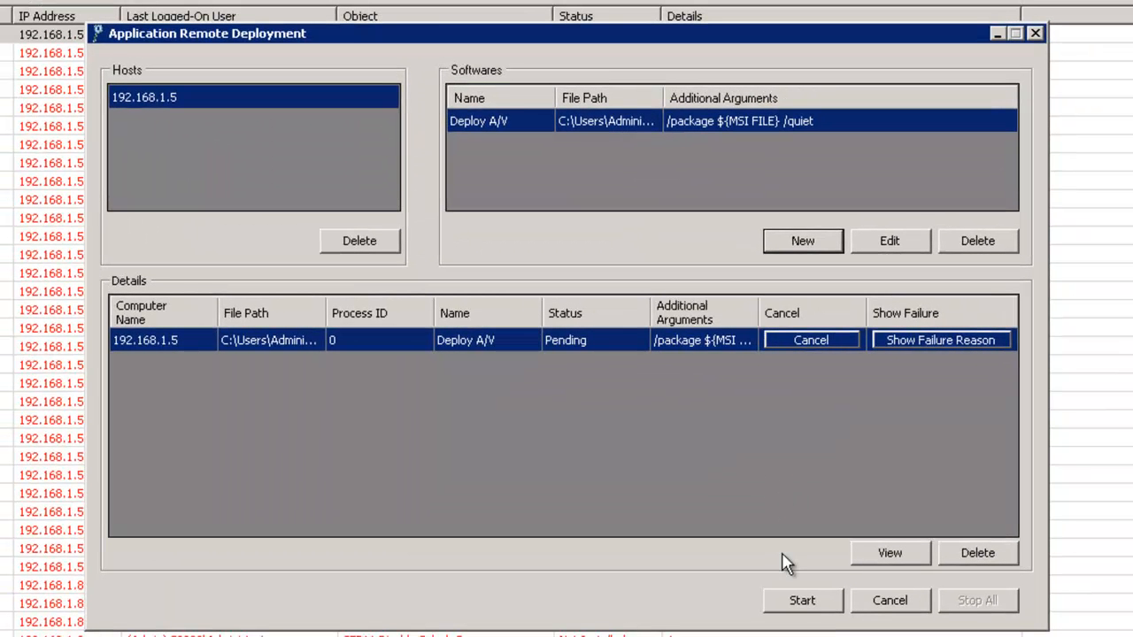
{"action": "left_click", "coordinate": [801, 600]}
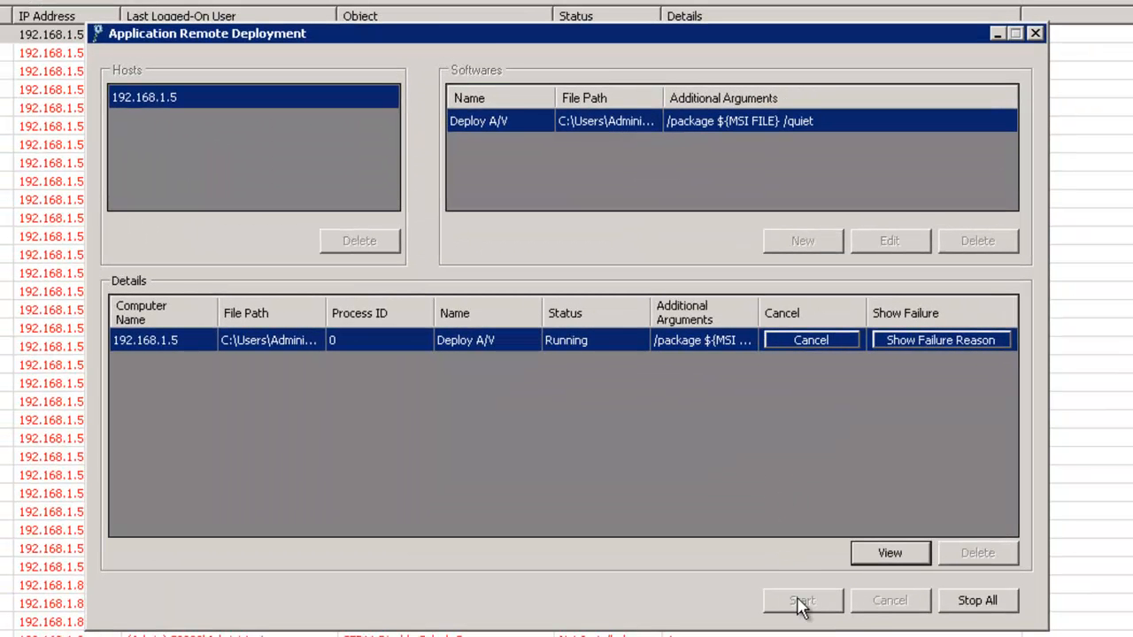
{"action": "left_click", "coordinate": [978, 602]}
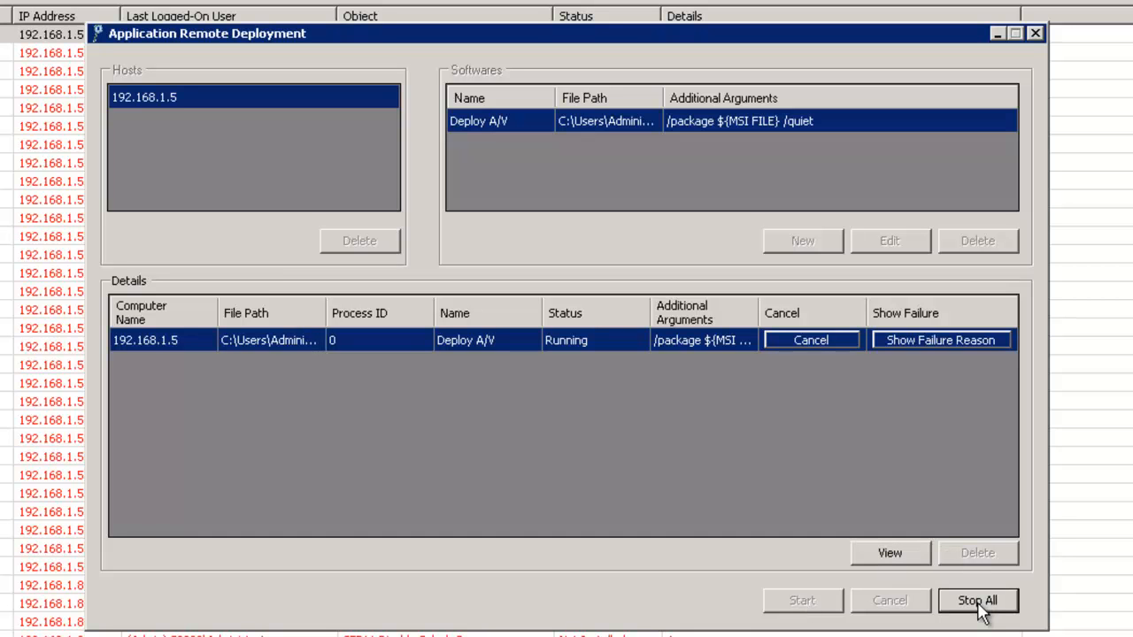
{"action": "left_click", "coordinate": [1034, 33]}
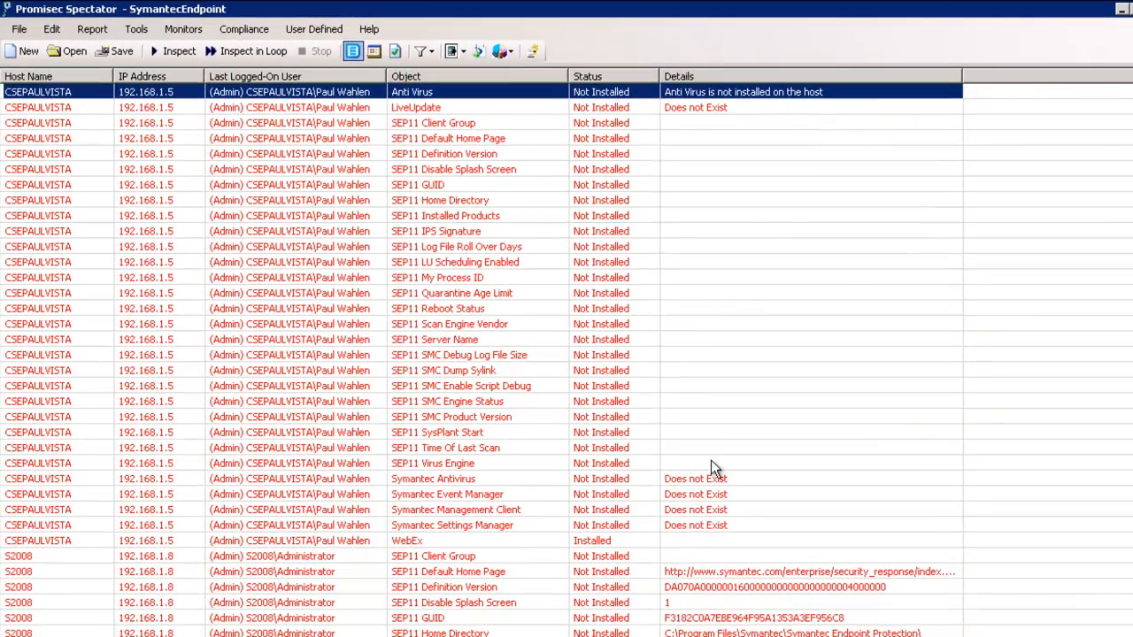
Look through the inspection results of the hosts and sort them by object
{"action": "scroll", "coordinate": [714, 464], "scroll_direction": "down", "scroll_amount": 4}
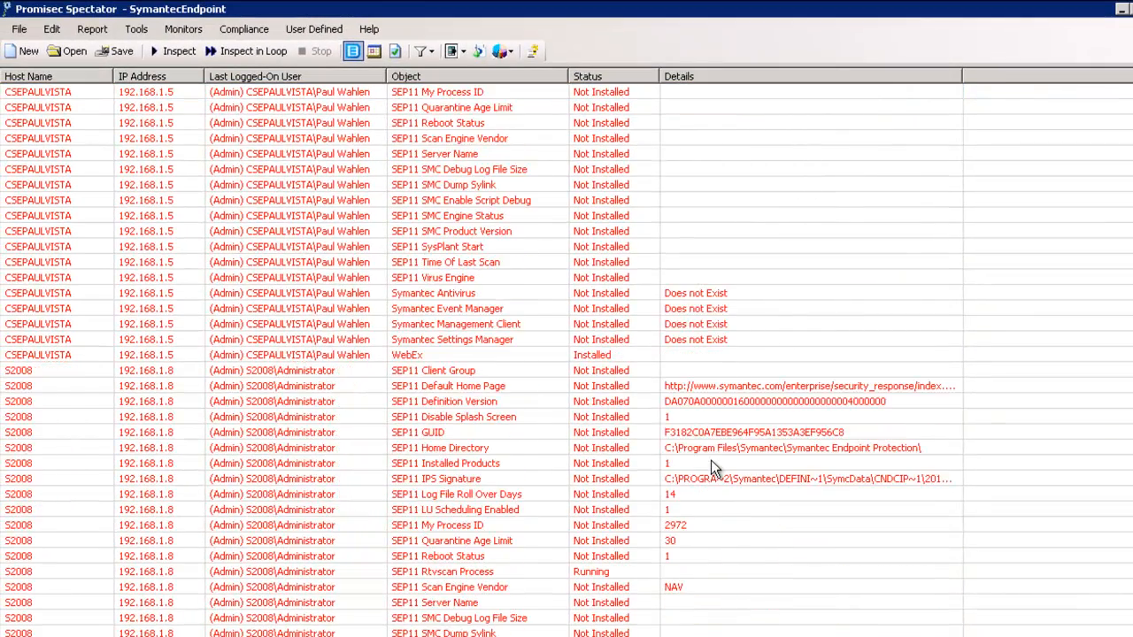
{"action": "scroll", "coordinate": [711, 461], "scroll_direction": "down", "scroll_amount": 9}
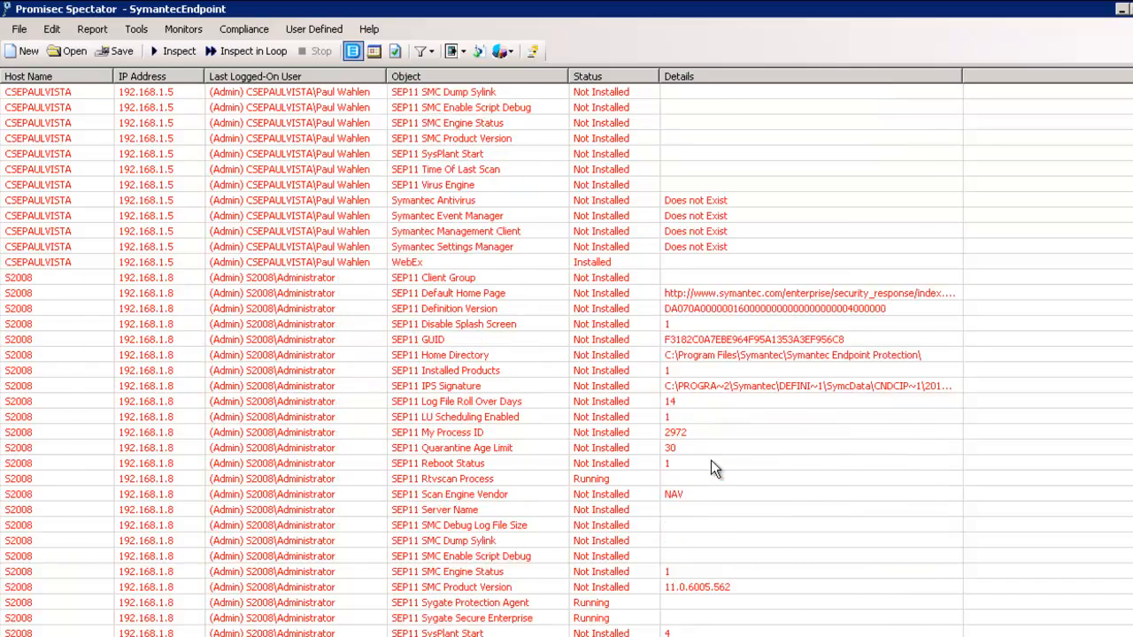
{"action": "scroll", "coordinate": [710, 460], "scroll_direction": "down", "scroll_amount": 3}
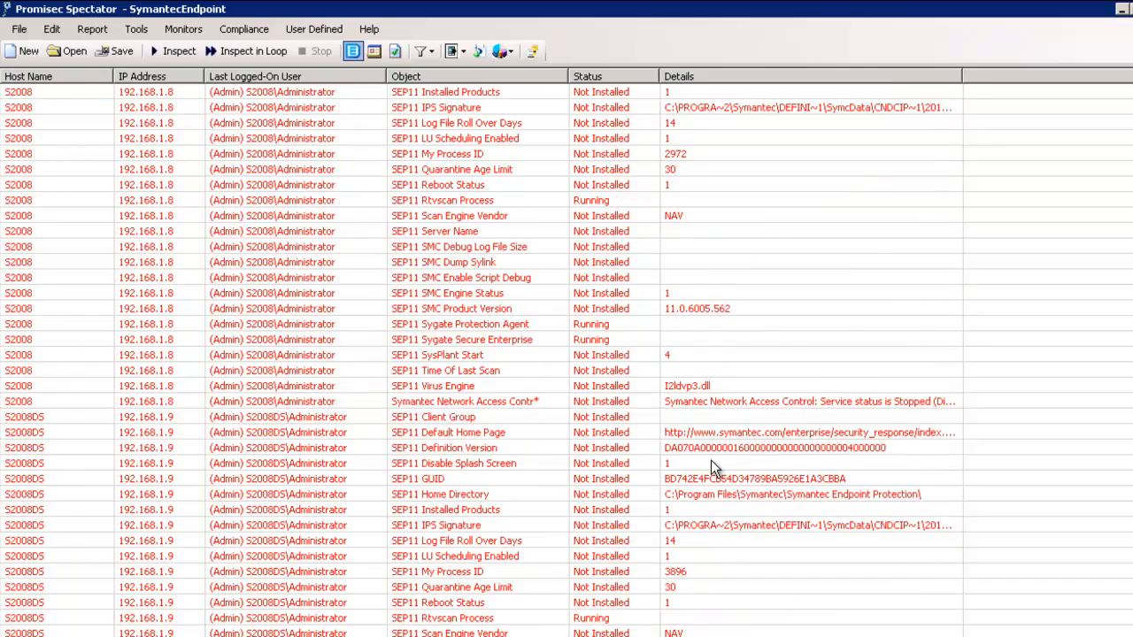
{"action": "scroll", "coordinate": [711, 460], "scroll_direction": "down", "scroll_amount": 8}
{"action": "scroll", "coordinate": [711, 461], "scroll_direction": "down", "scroll_amount": 5}
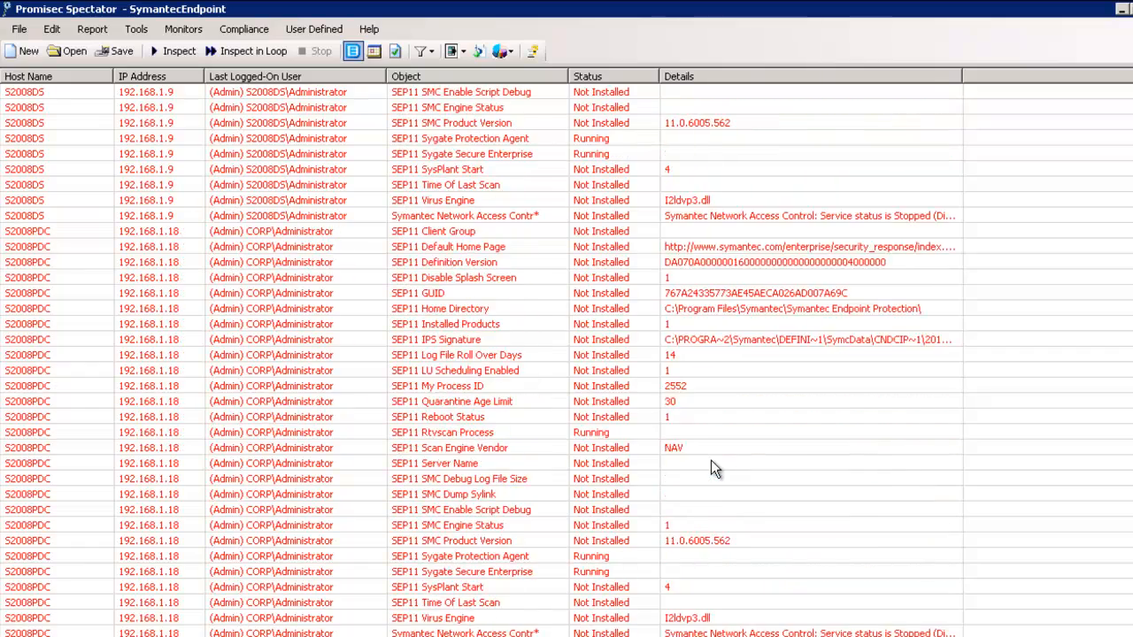
{"action": "scroll", "coordinate": [711, 460], "scroll_direction": "down", "scroll_amount": 1}
{"action": "left_click", "coordinate": [506, 76]}
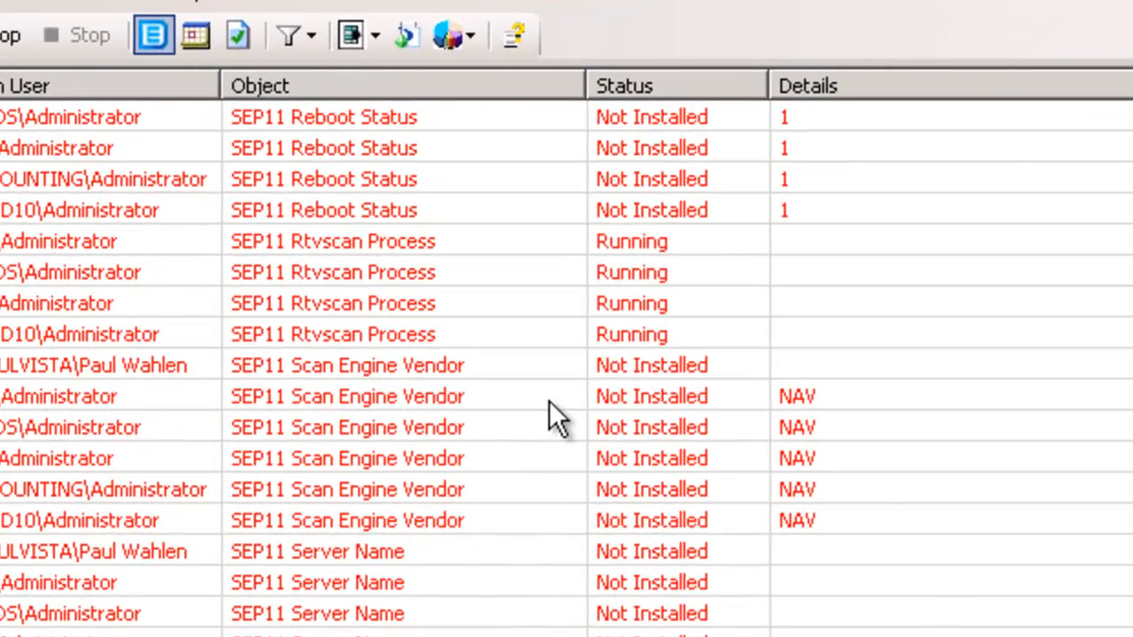
Run the Live Update user defined action on the SEP11 Definition Version result of host S2008 and close its output window
{"action": "scroll", "coordinate": [548, 412], "scroll_direction": "up", "scroll_amount": 2}
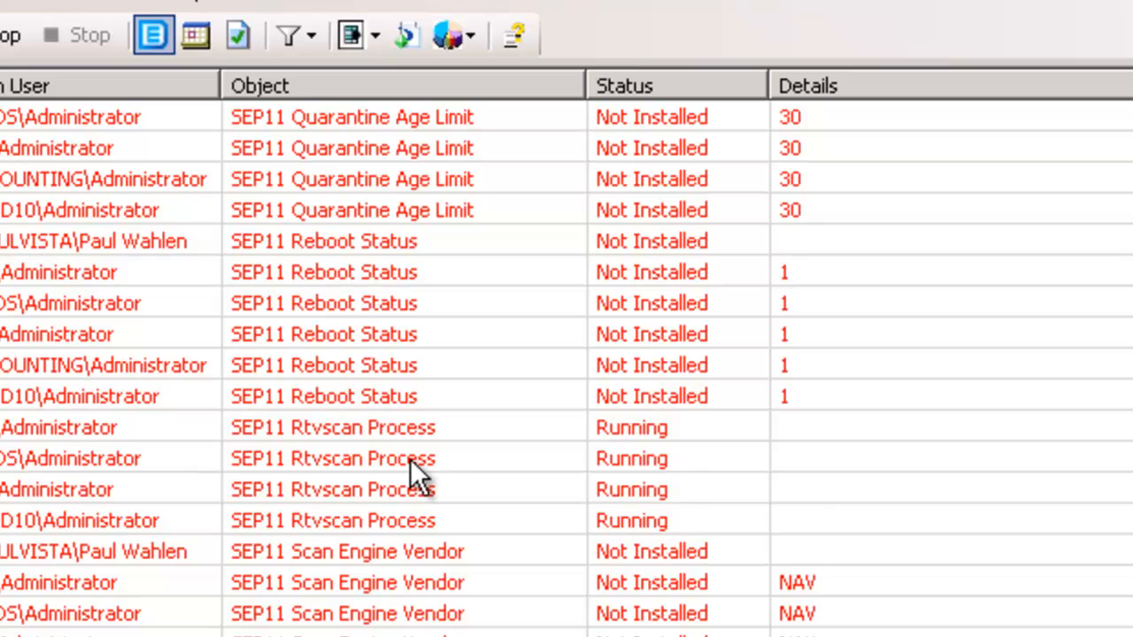
{"action": "scroll", "coordinate": [410, 459], "scroll_direction": "up", "scroll_amount": 10}
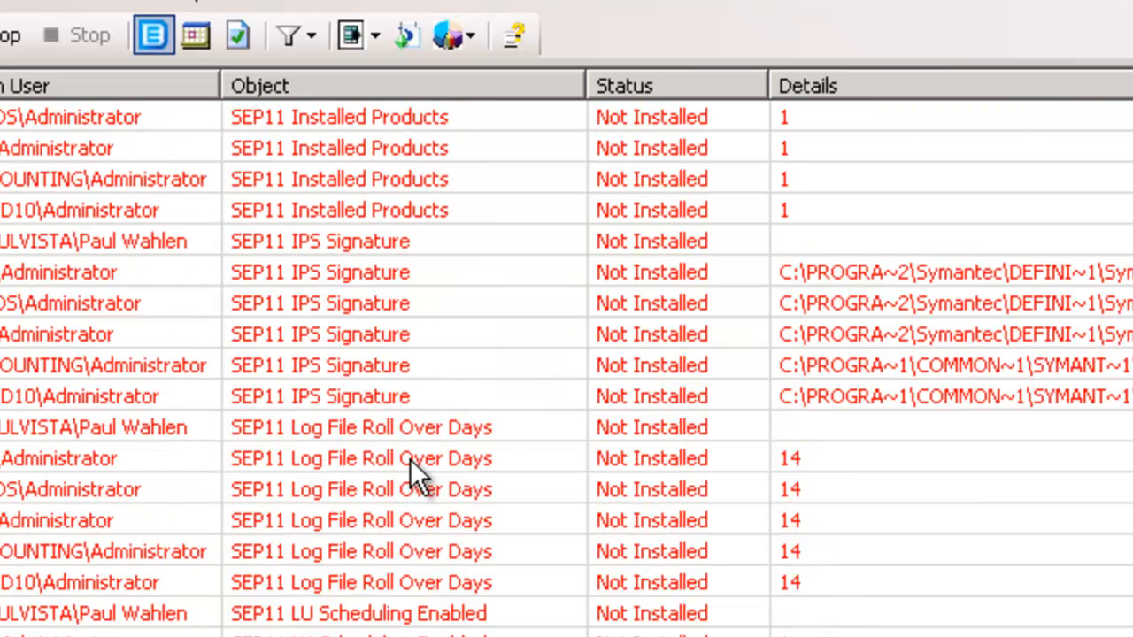
{"action": "scroll", "coordinate": [440, 226], "scroll_direction": "up", "scroll_amount": 2}
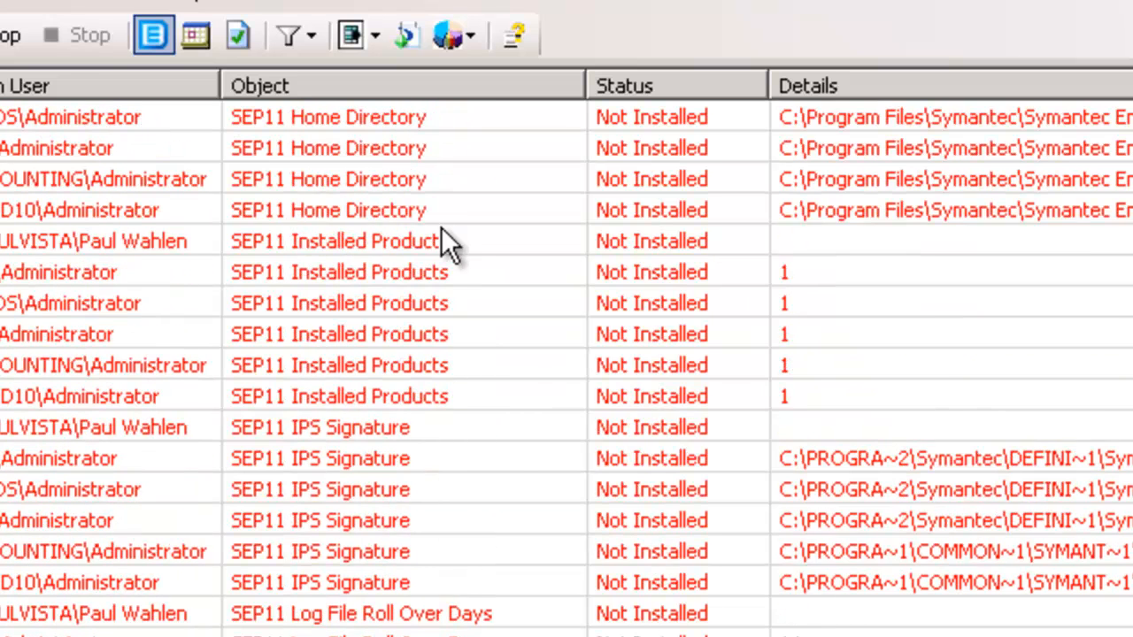
{"action": "scroll", "coordinate": [441, 230], "scroll_direction": "up", "scroll_amount": 4}
{"action": "scroll", "coordinate": [441, 230], "scroll_direction": "up", "scroll_amount": 5}
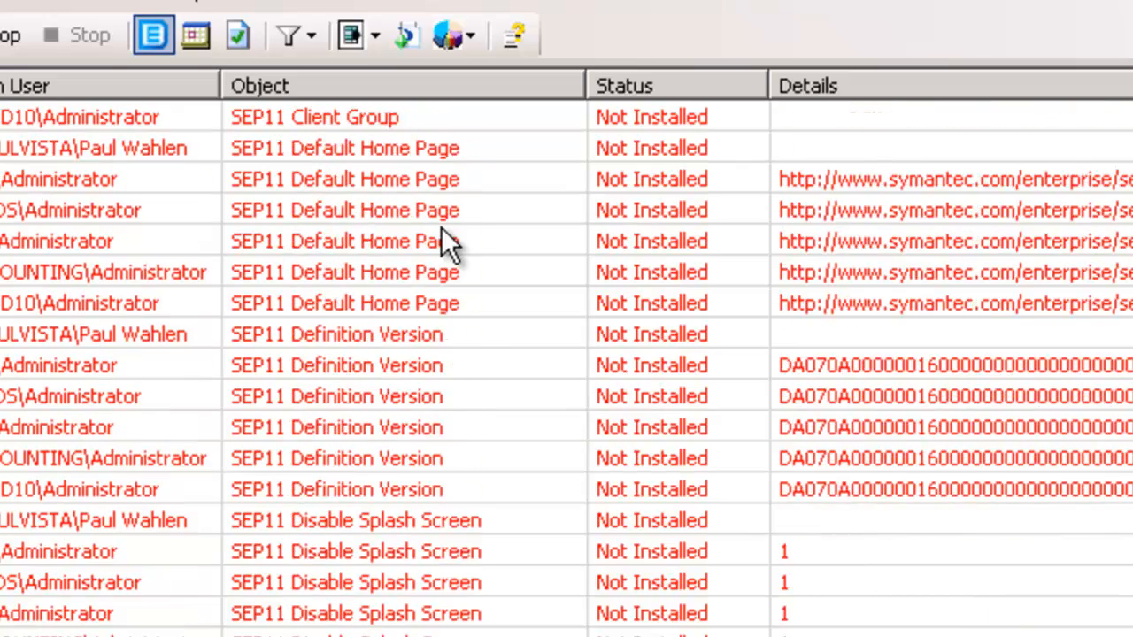
{"action": "left_click", "coordinate": [432, 358]}
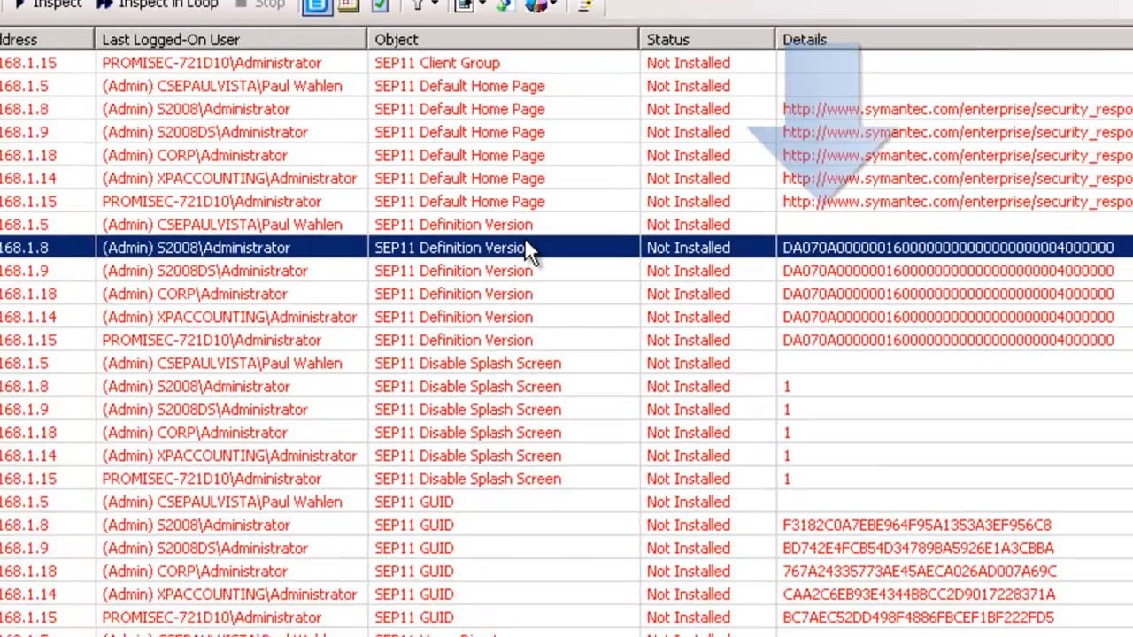
{"action": "right_click", "coordinate": [425, 195]}
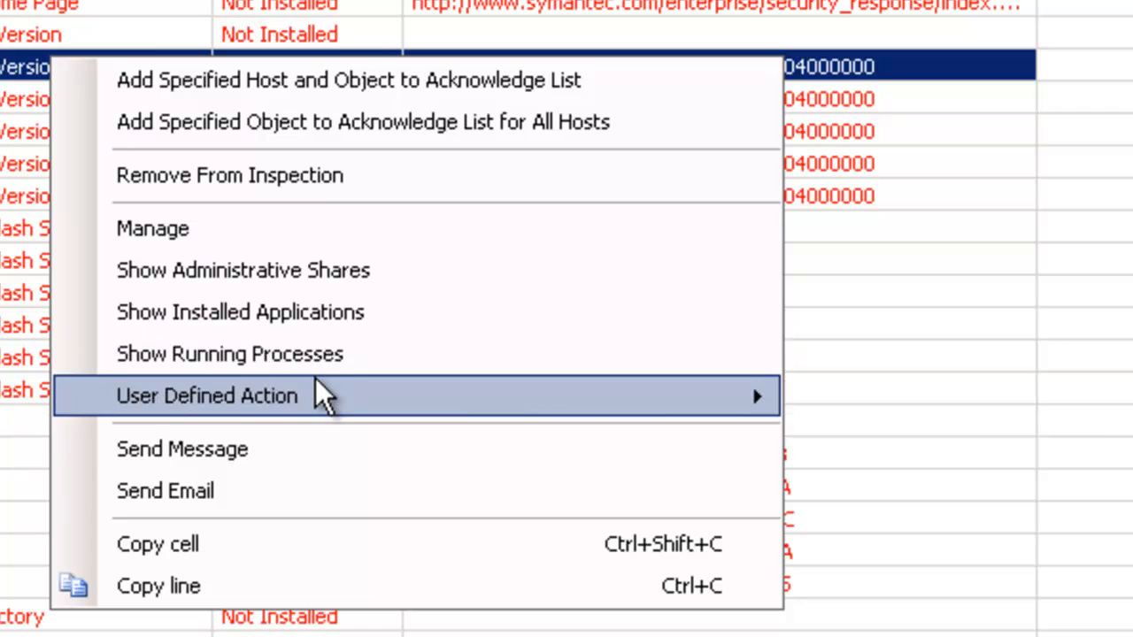
{"action": "mouse_move", "coordinate": [628, 451]}
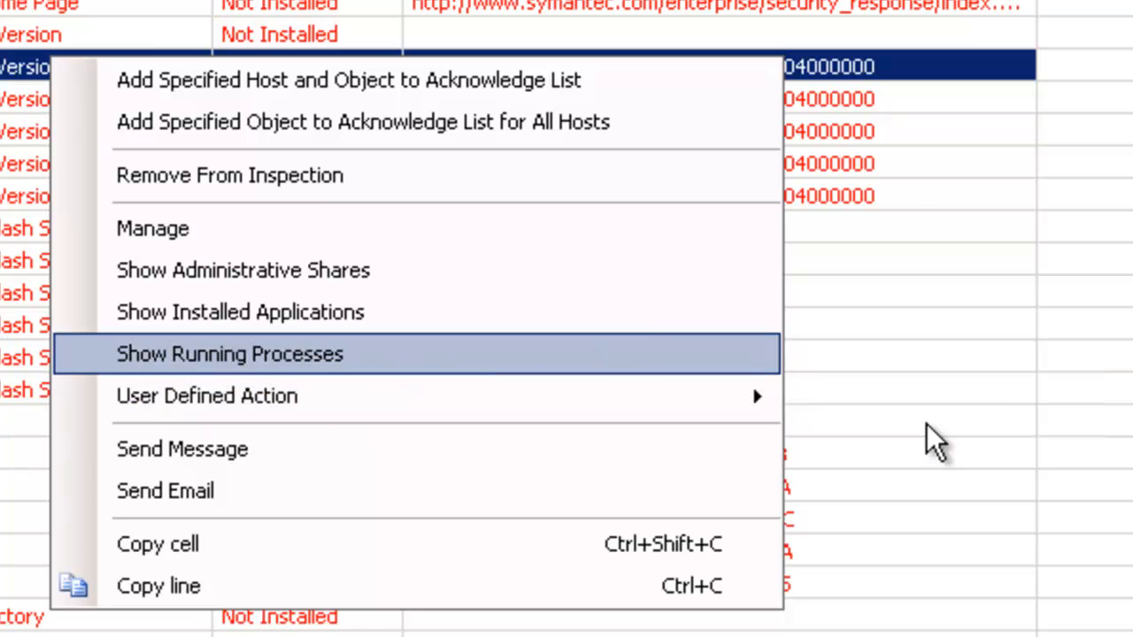
{"action": "mouse_move", "coordinate": [660, 400]}
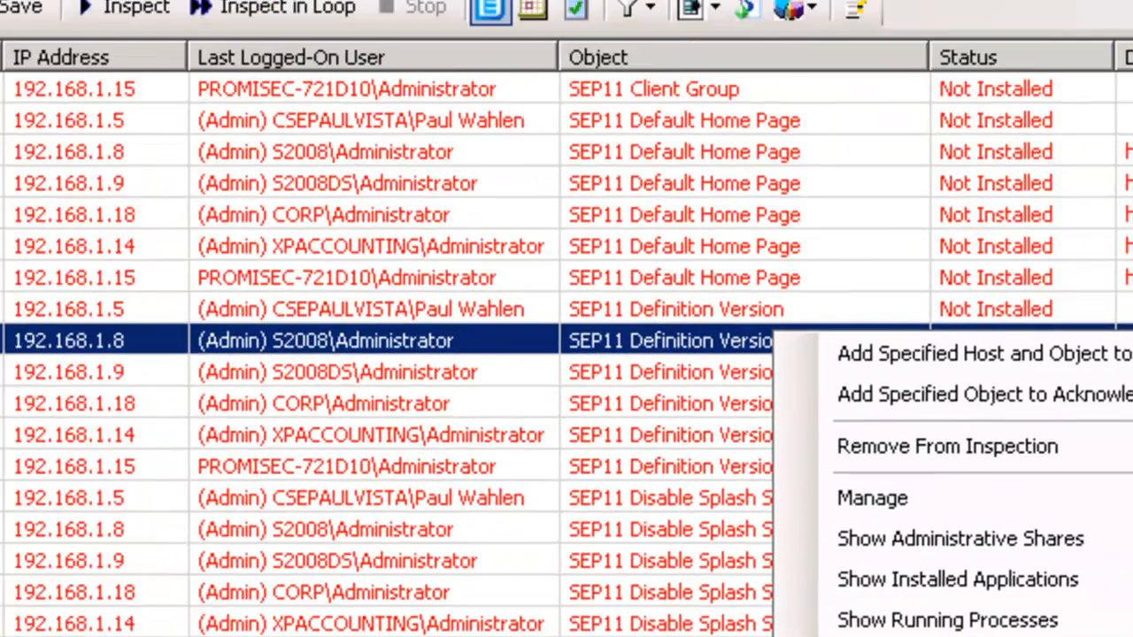
{"action": "left_click", "coordinate": [827, 445]}
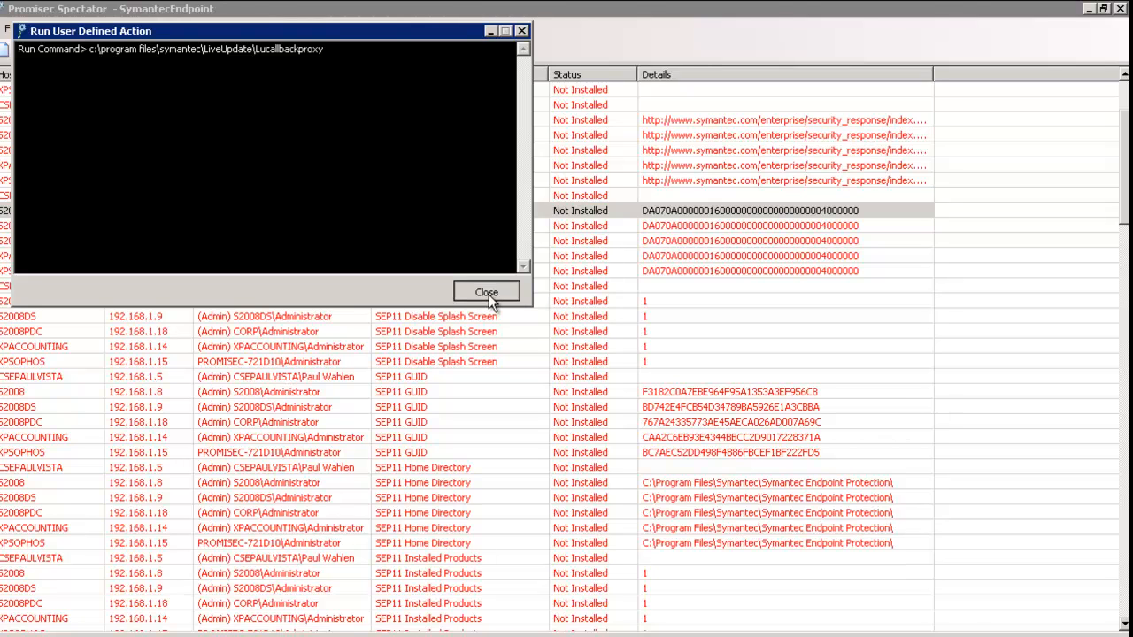
{"action": "left_click", "coordinate": [487, 293]}
Review the command, arguments and groups of the Host No Response user defined action and leave the dialog without saving changes
{"action": "left_click", "coordinate": [301, 27]}
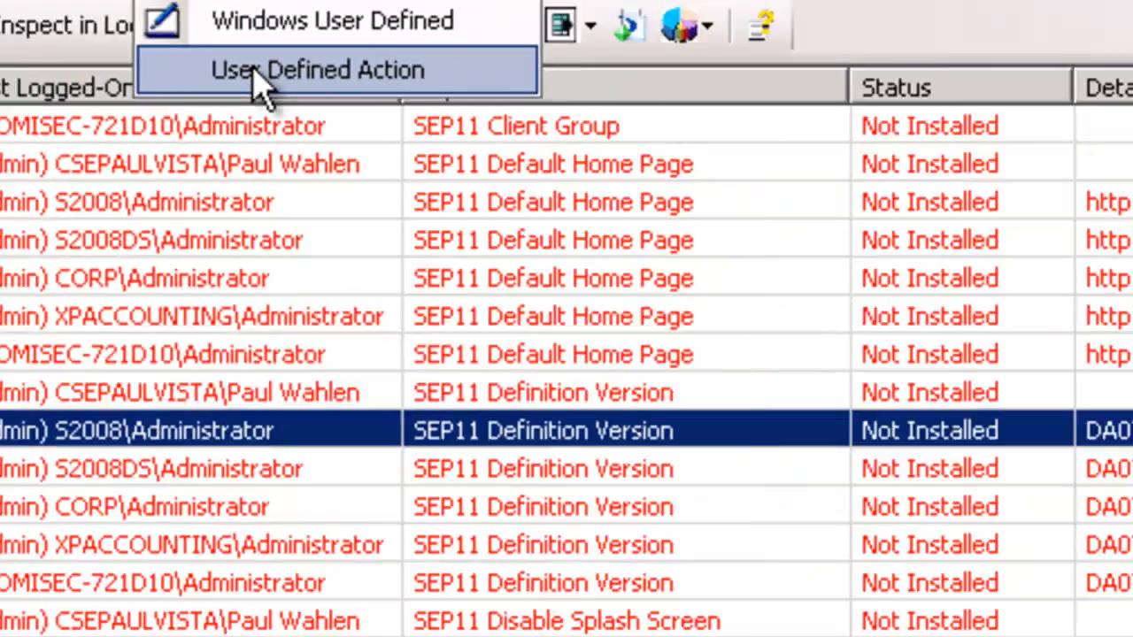
{"action": "left_click", "coordinate": [345, 301]}
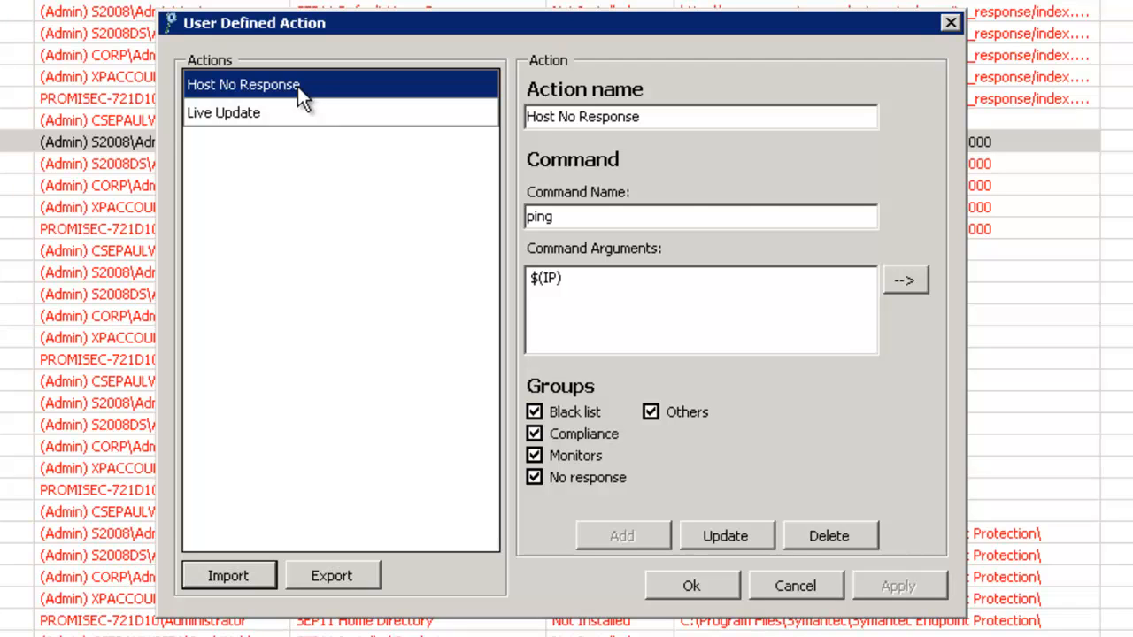
{"action": "left_click", "coordinate": [281, 111]}
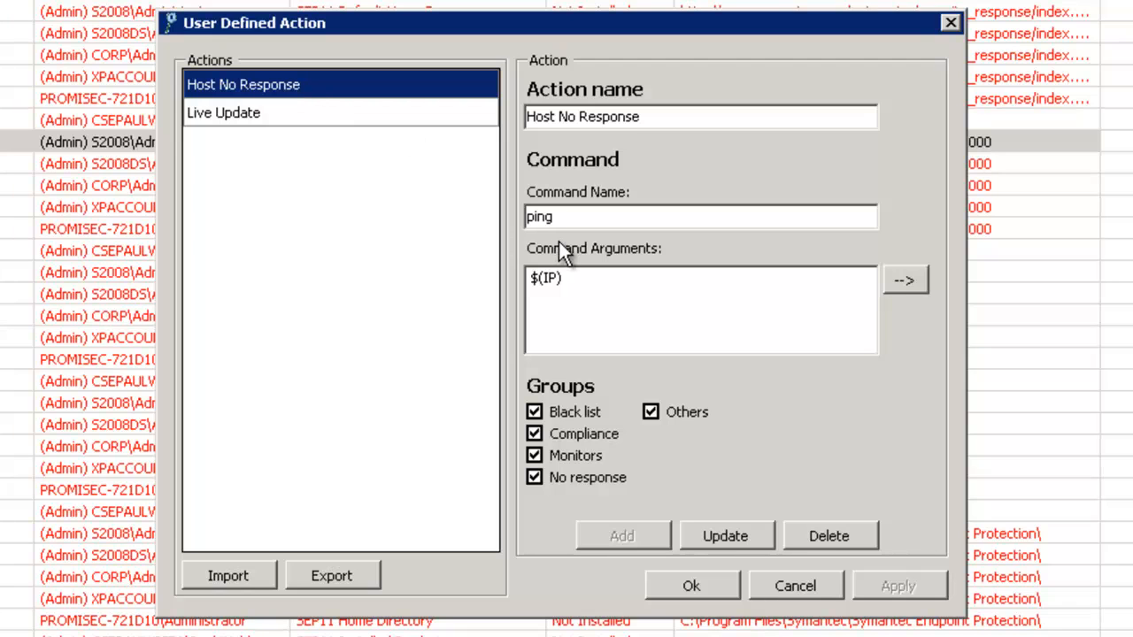
{"action": "left_click", "coordinate": [814, 585]}
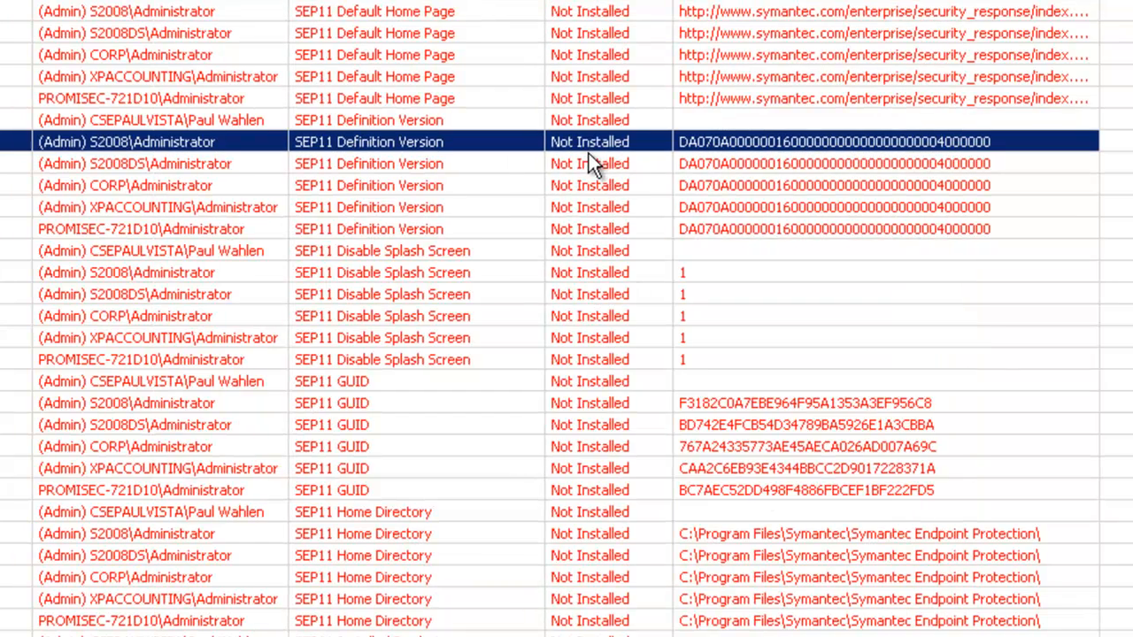
Run the Host No Response user defined action on the SEP11 Definition Version result of host S2008 and close its output window
{"action": "right_click", "coordinate": [600, 142]}
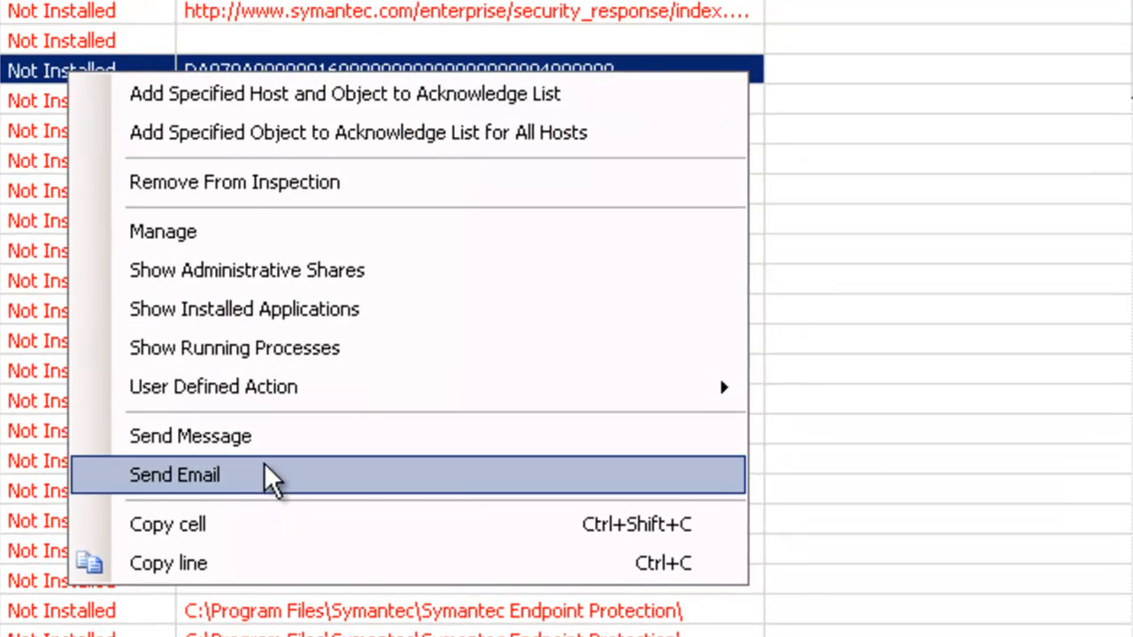
{"action": "mouse_move", "coordinate": [602, 407]}
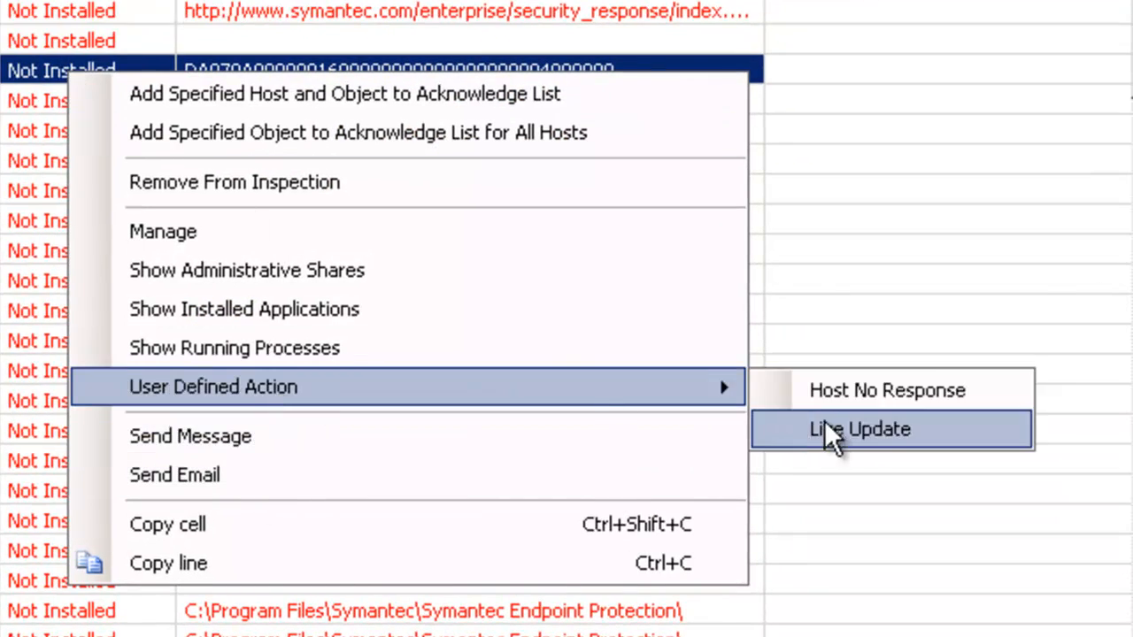
{"action": "left_click", "coordinate": [851, 390]}
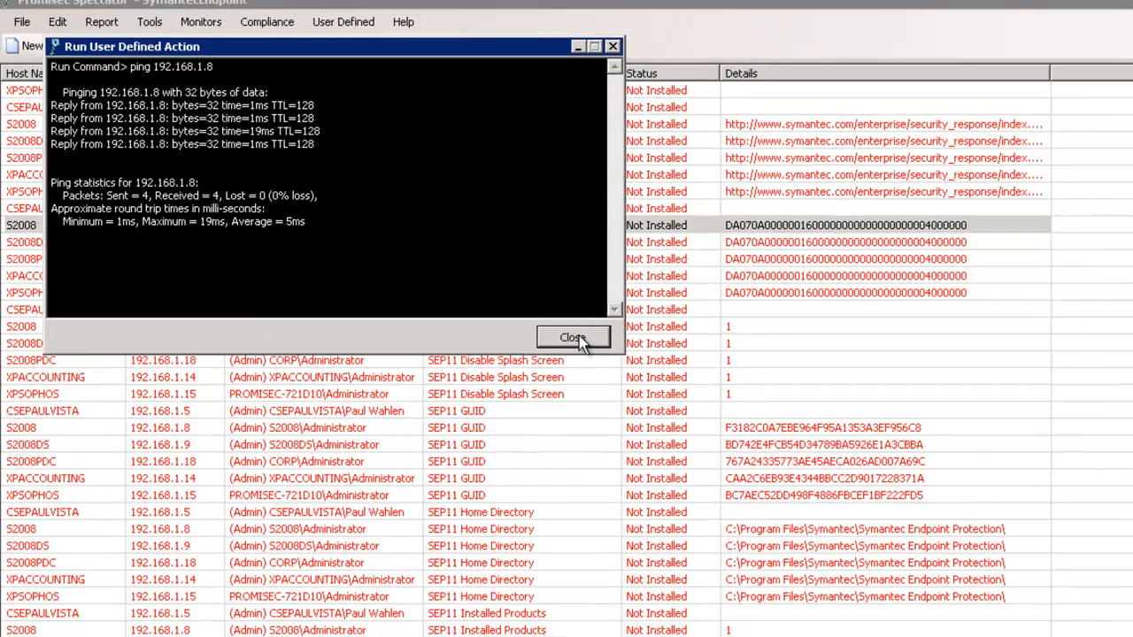
{"action": "left_click", "coordinate": [1007, 561]}
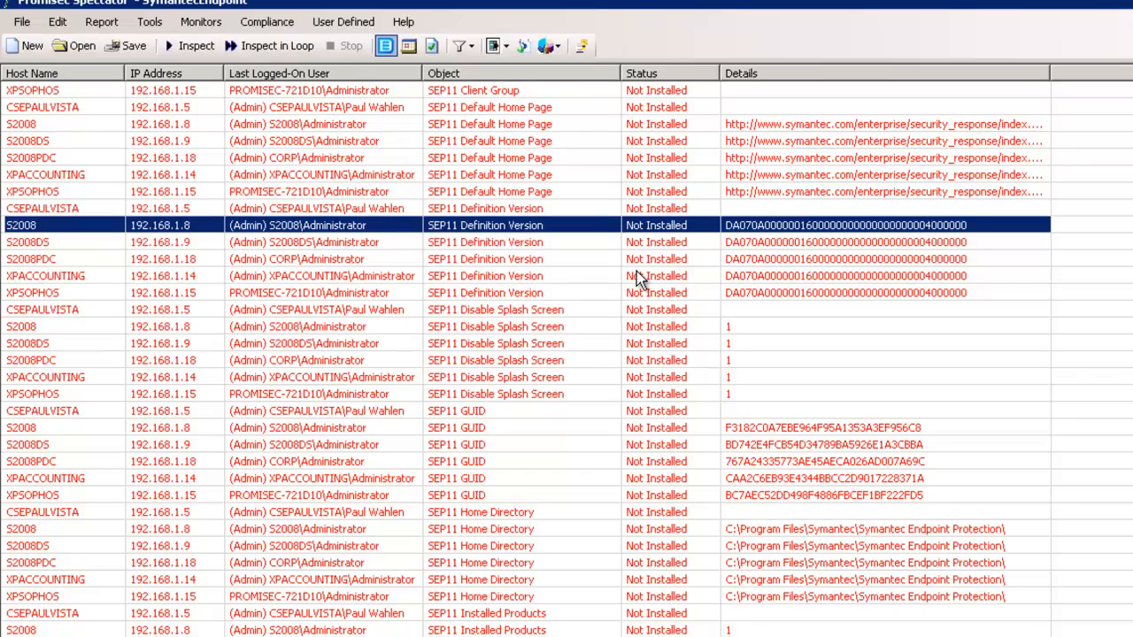